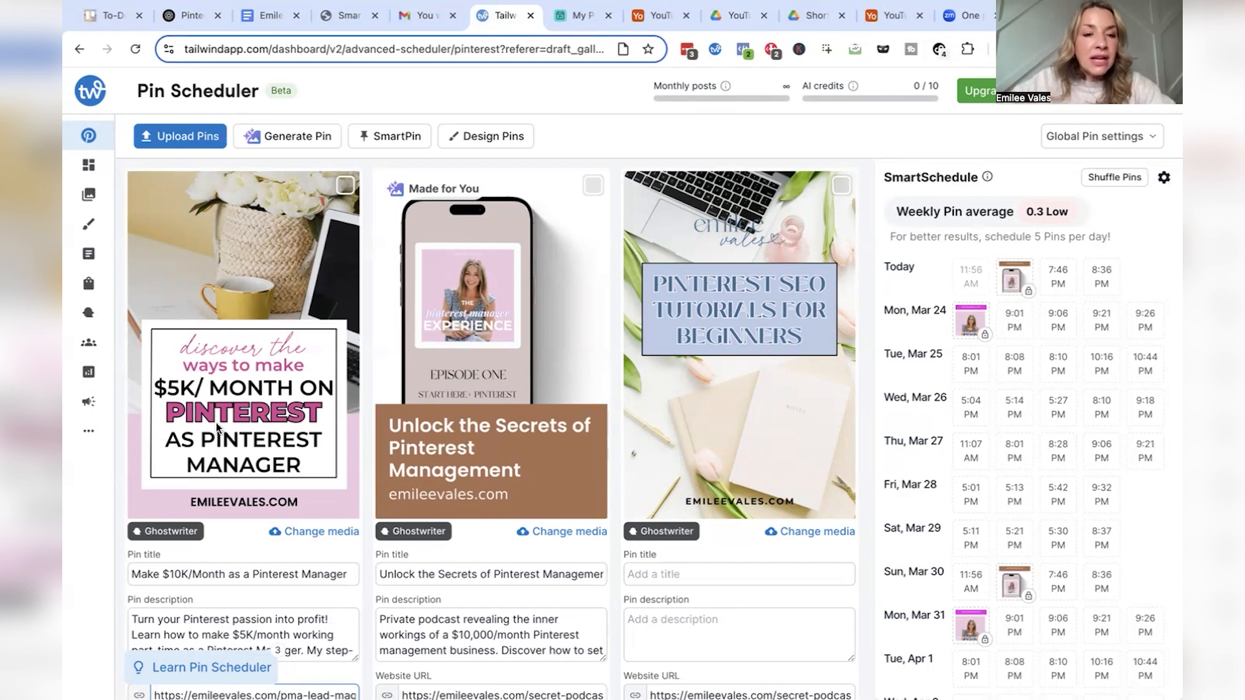
- Assign the first pin, about making $5K/month as a Pinterest manager, to the Starting a Pinterest Manager Business board
scroll(201, 427, down, 2)
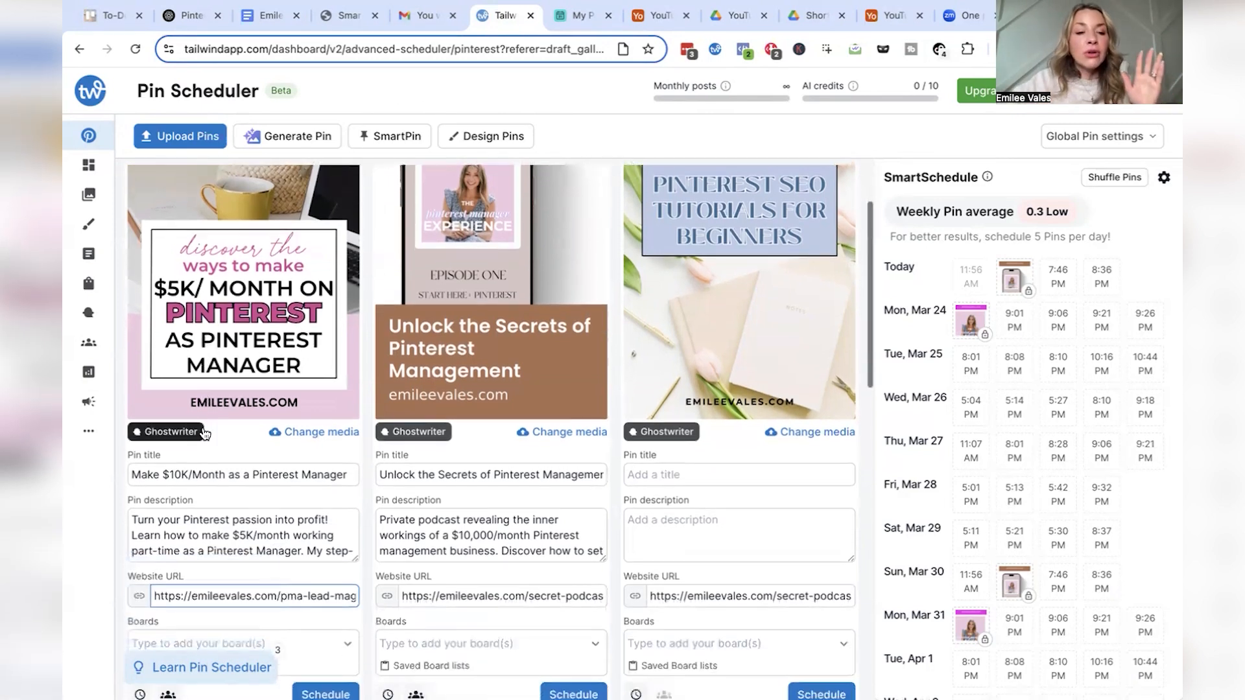
scroll(227, 602, up, 2)
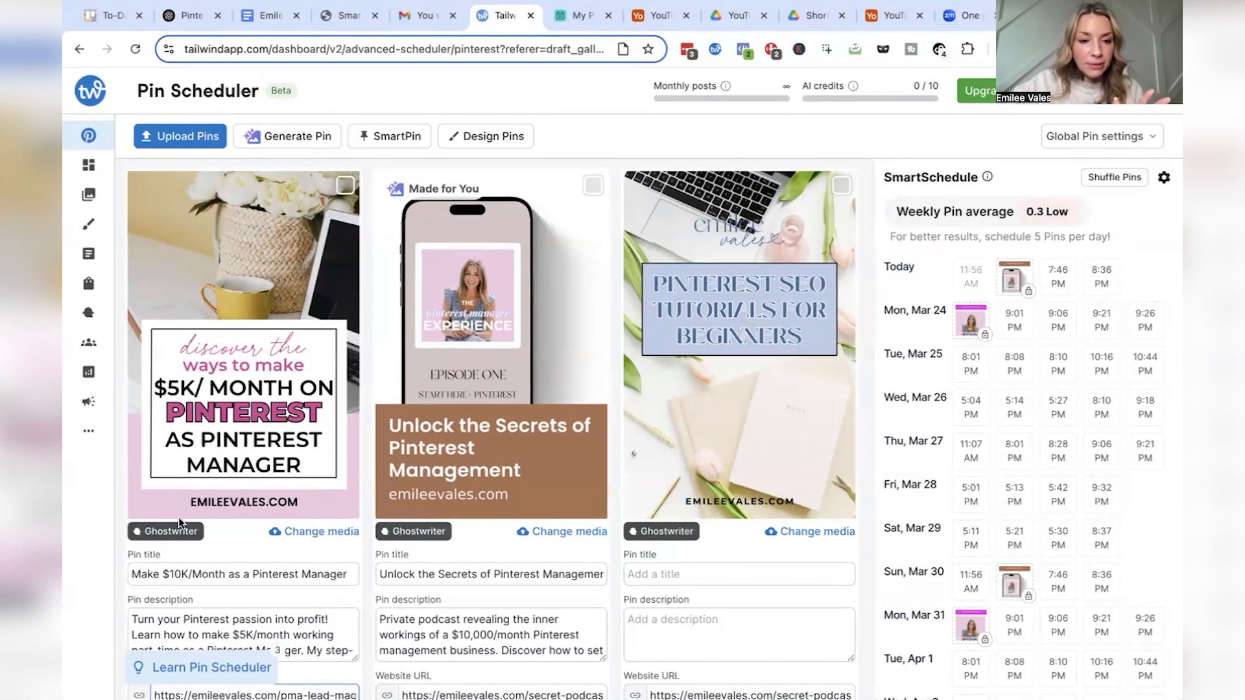
scroll(171, 559, down, 3)
click(220, 415)
click(218, 493)
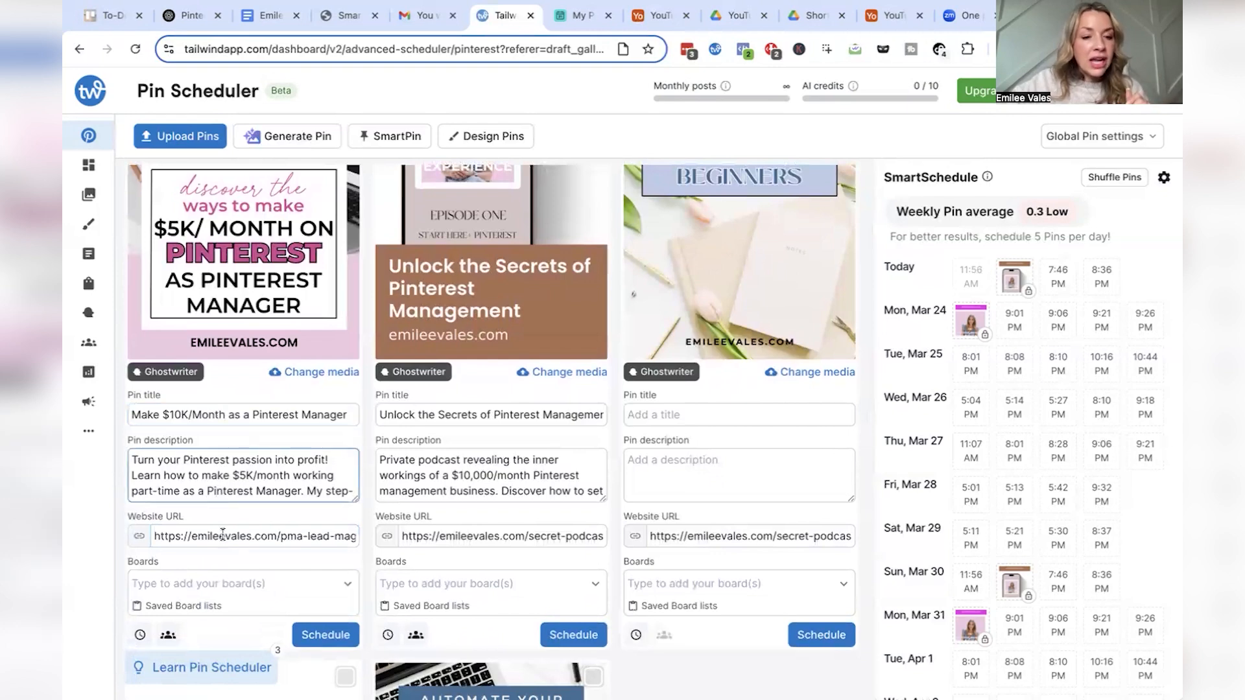
click(222, 535)
scroll(224, 519, down, 2)
click(228, 452)
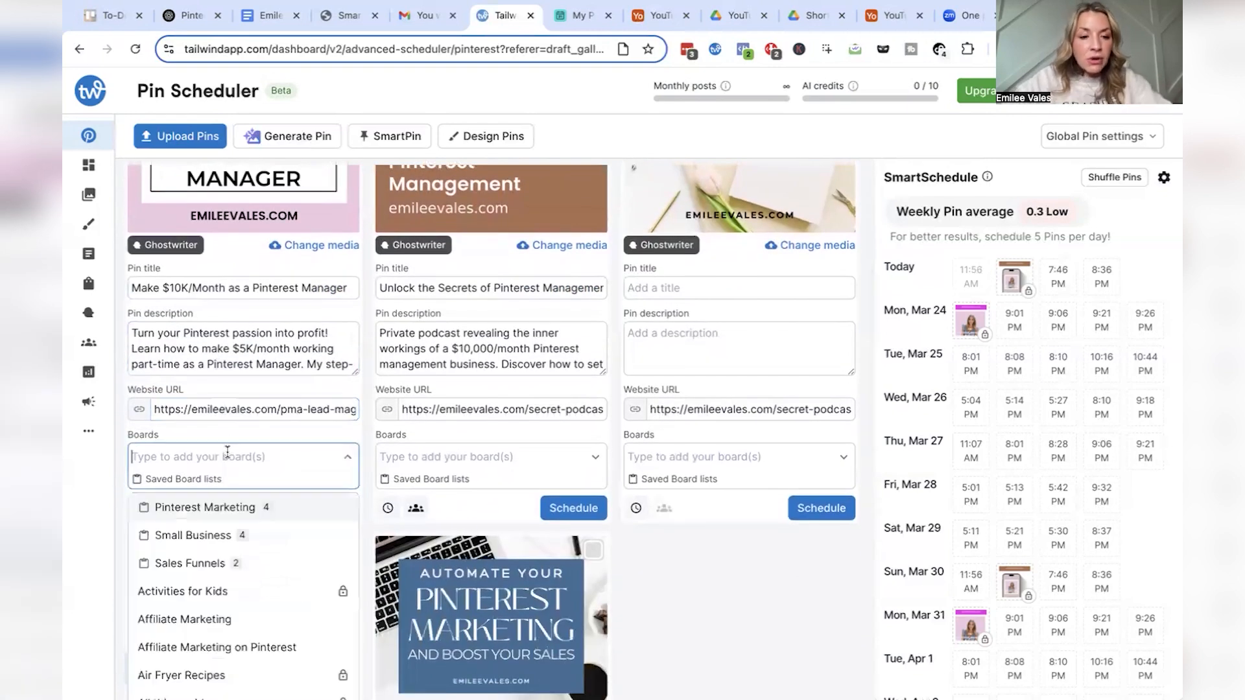
text(start)
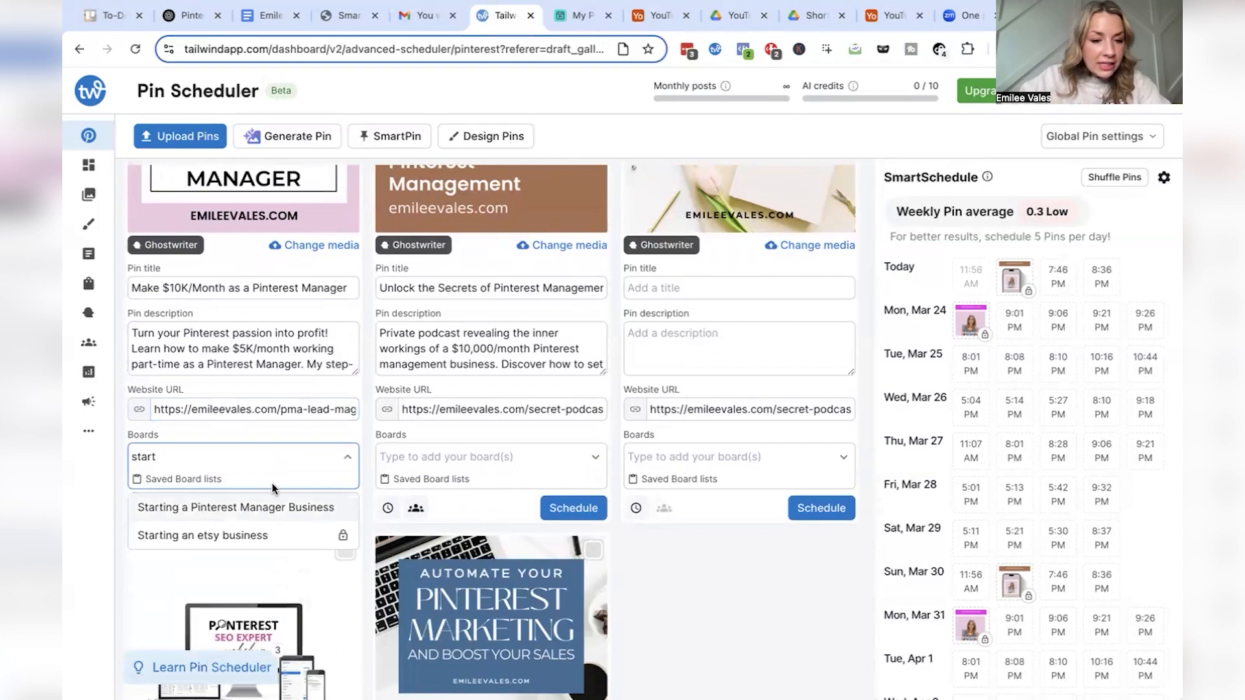
click(266, 512)
- Add the Pinterest Management, Side Hustles for Moms and Work from Home Job Ideas boards to the first pin
key(BackSpace)
key(BackSpace)
key(BackSpace)
key(BackSpace)
key(BackSpace)
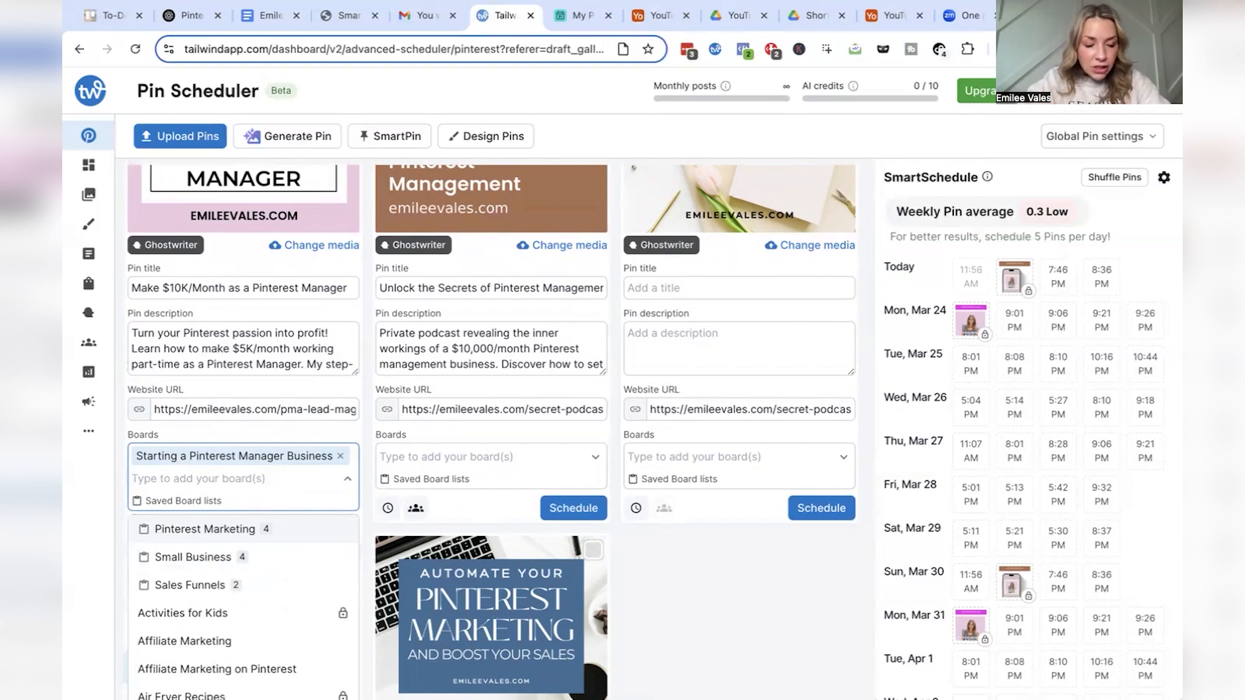
text(pinterest mana)
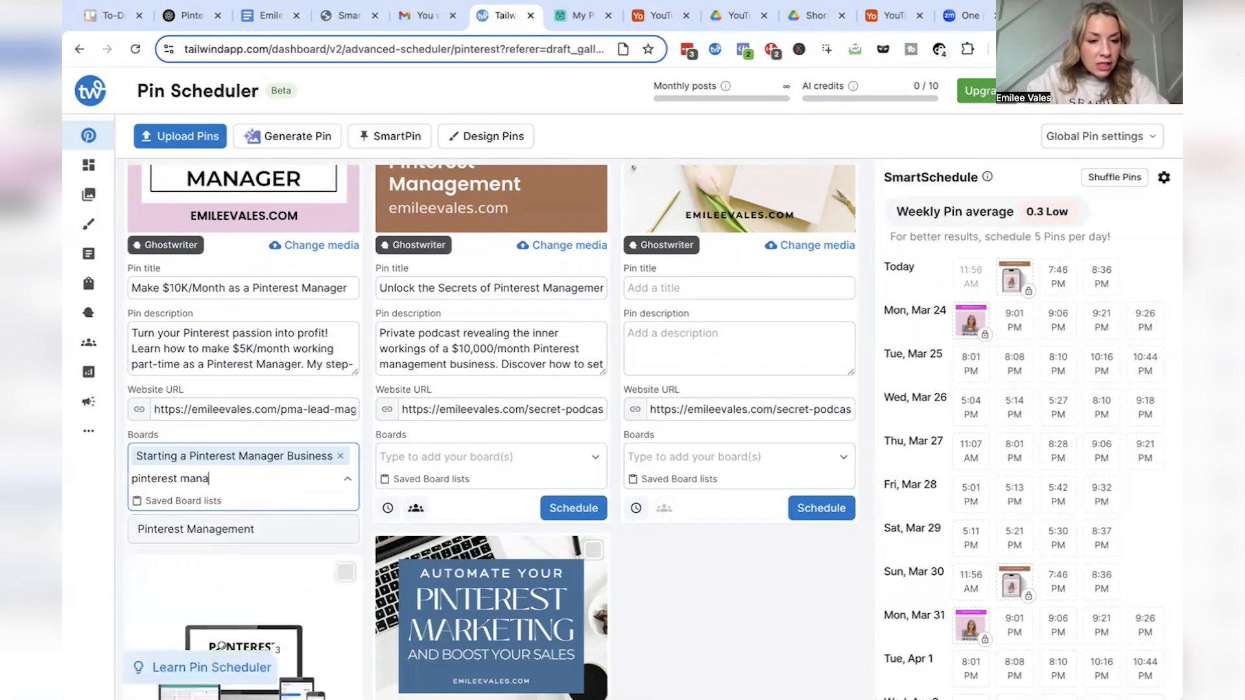
click(278, 531)
text(side)
click(282, 551)
text(work)
click(289, 575)
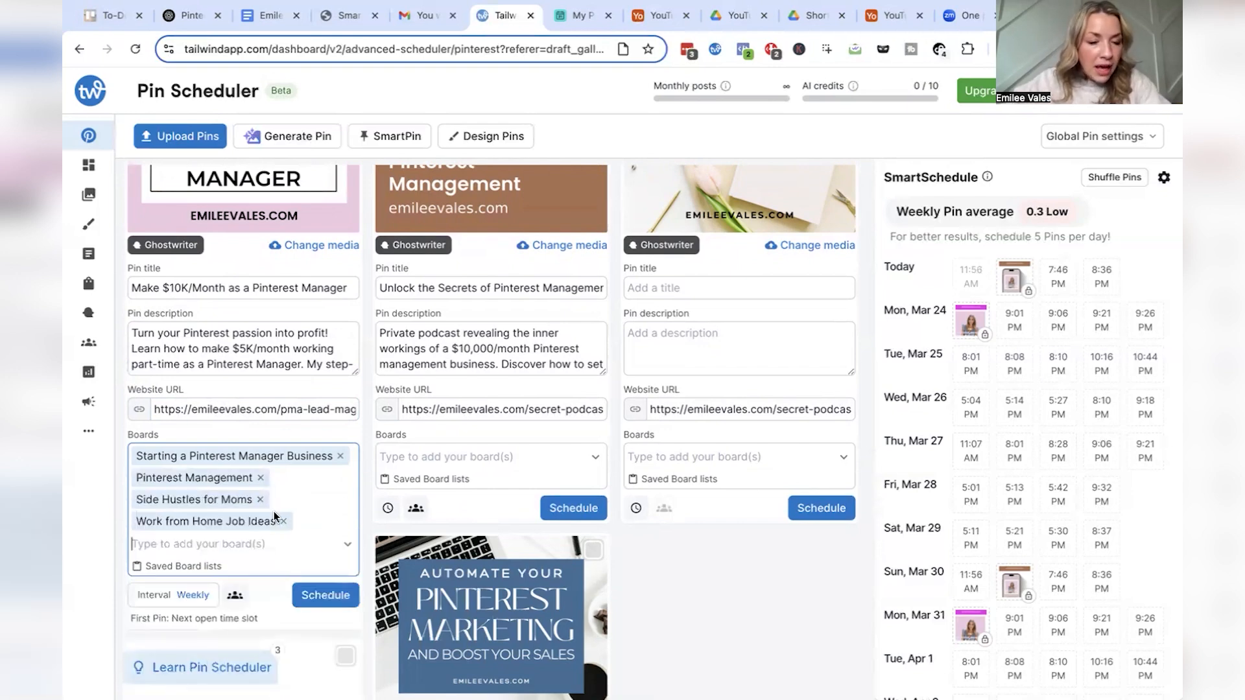
- Schedule the first pin to its four boards at a weekly interval, starting at the next open time slot
scroll(275, 514, up, 3)
scroll(274, 514, up, 2)
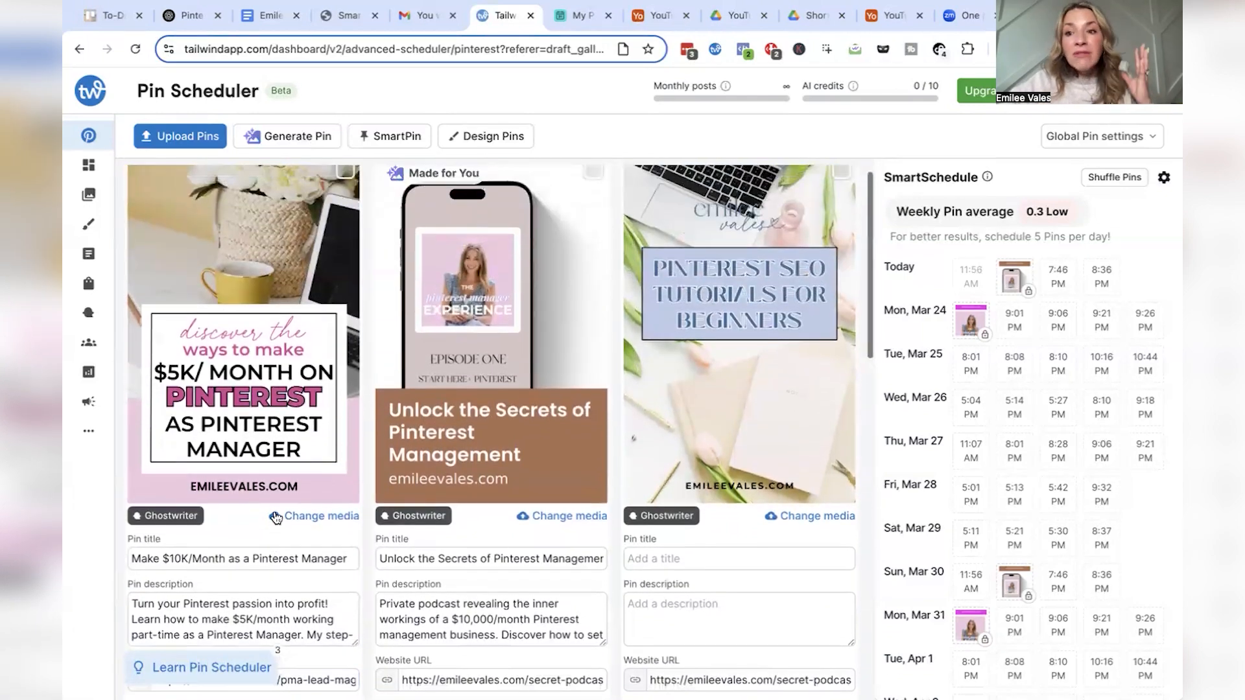
scroll(276, 517, down, 5)
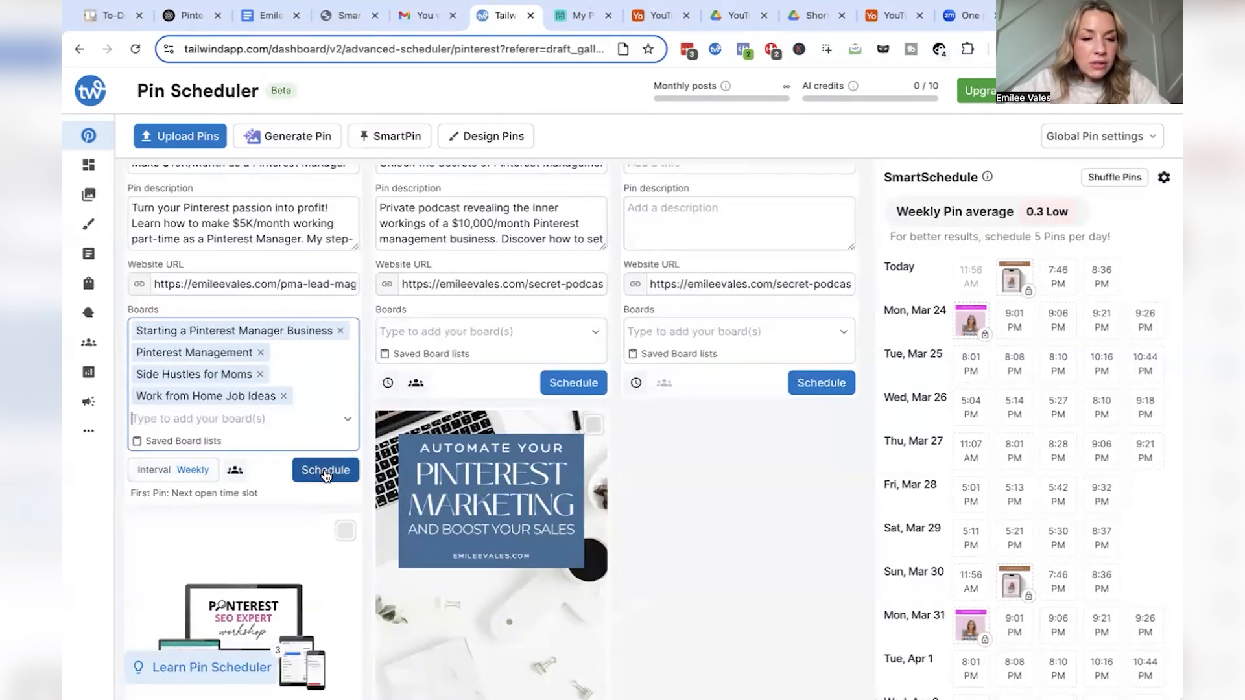
click(325, 470)
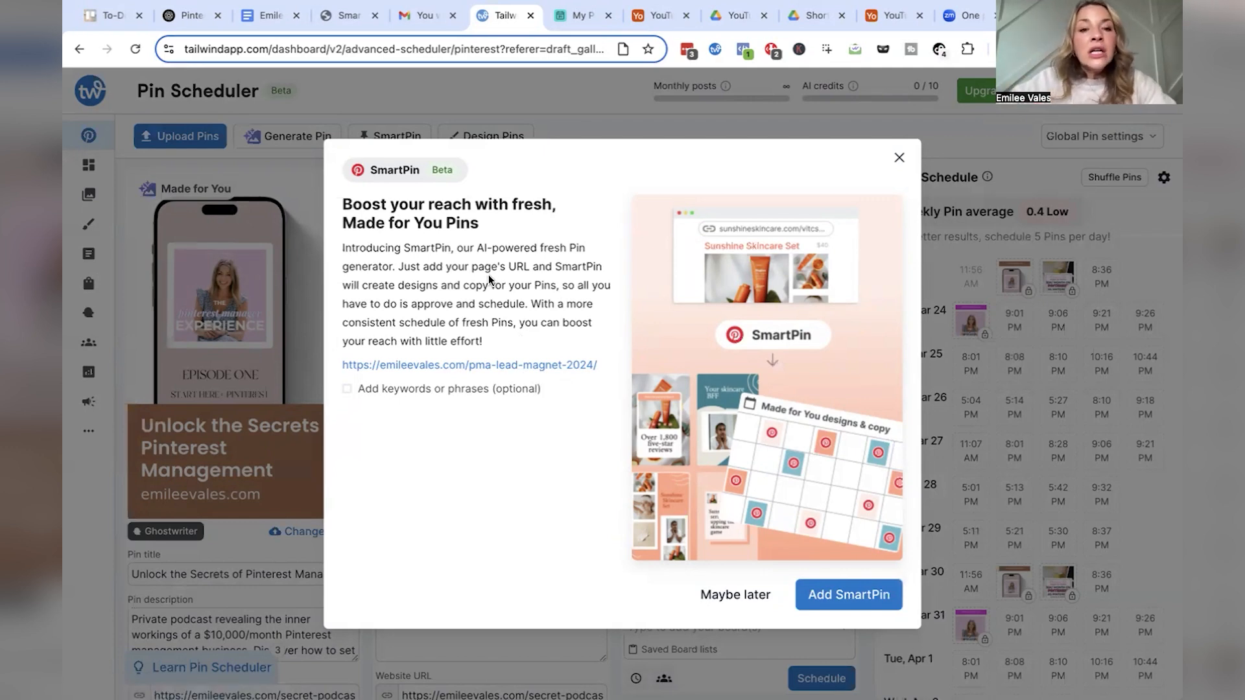
mouse_move(454, 170)
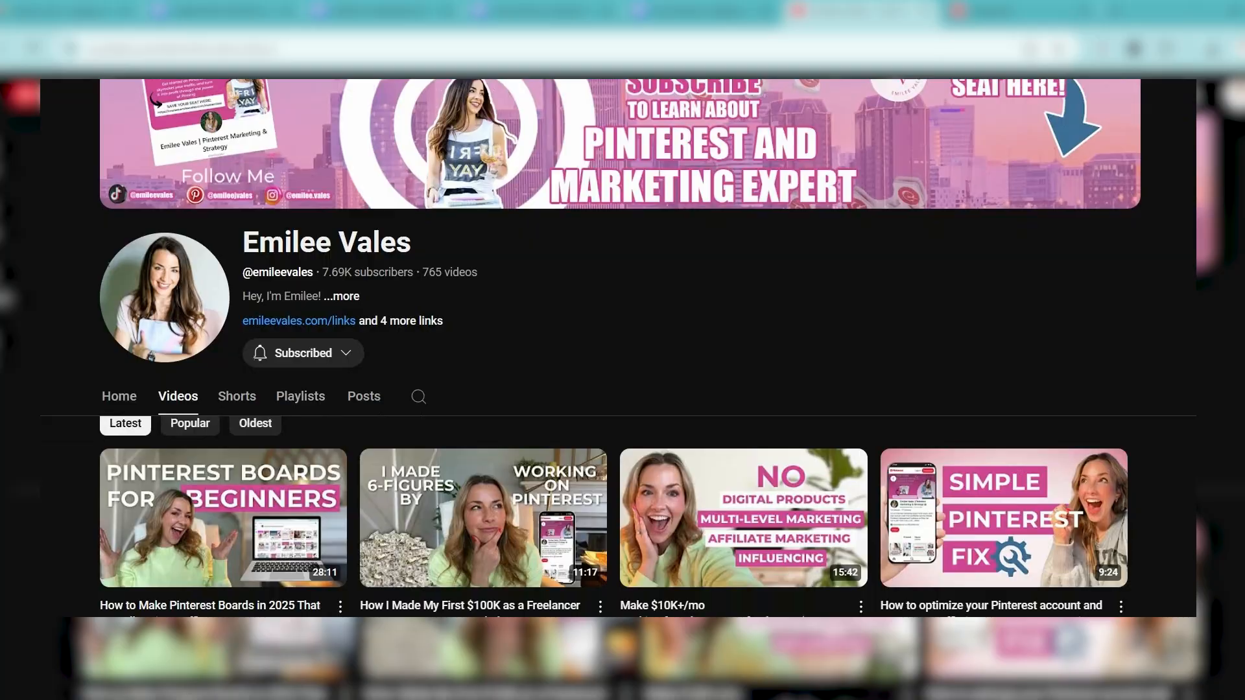
scroll(623, 389, down, 6)
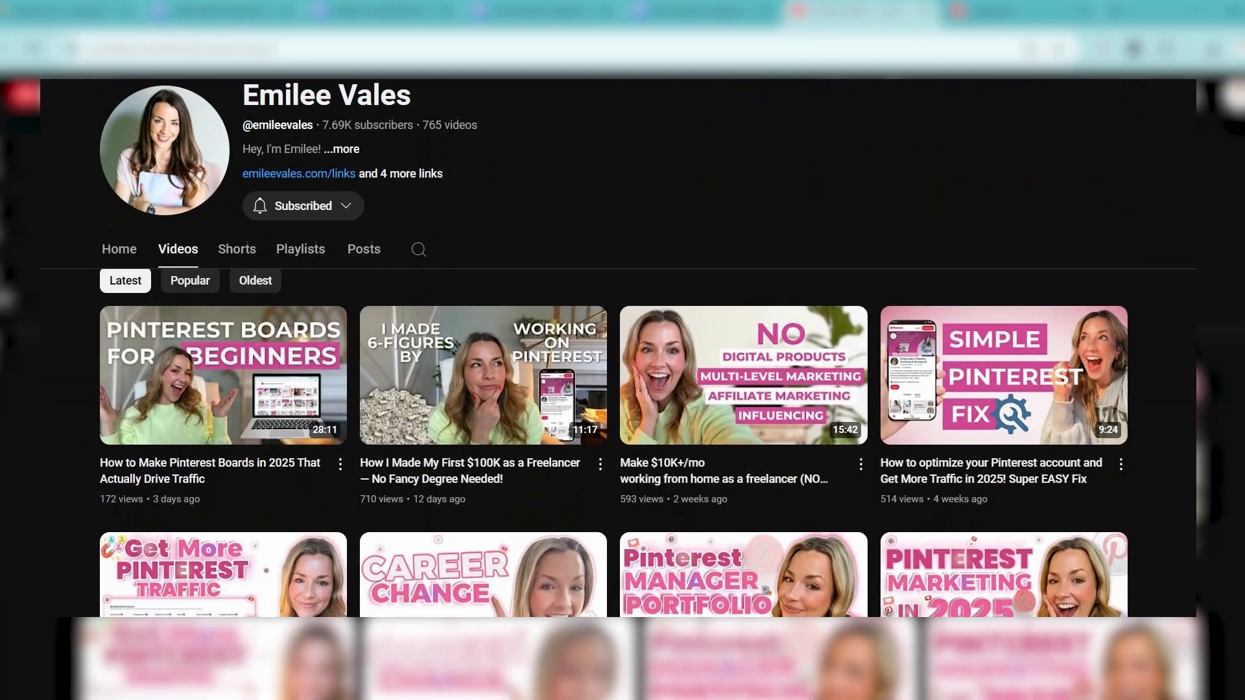
scroll(622, 389, down, 5)
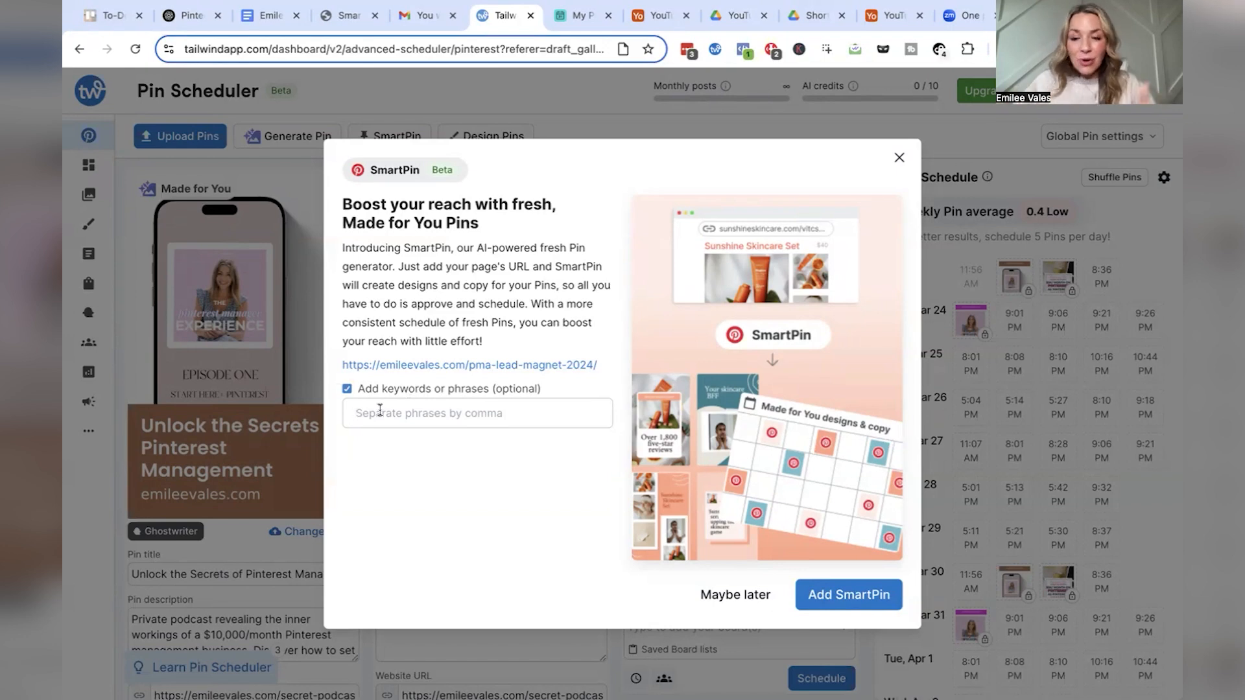
- Add "pinterest manager", "how to start a freelance business" and "freelancing" as keywords for the SmartPin
text(pinterest )
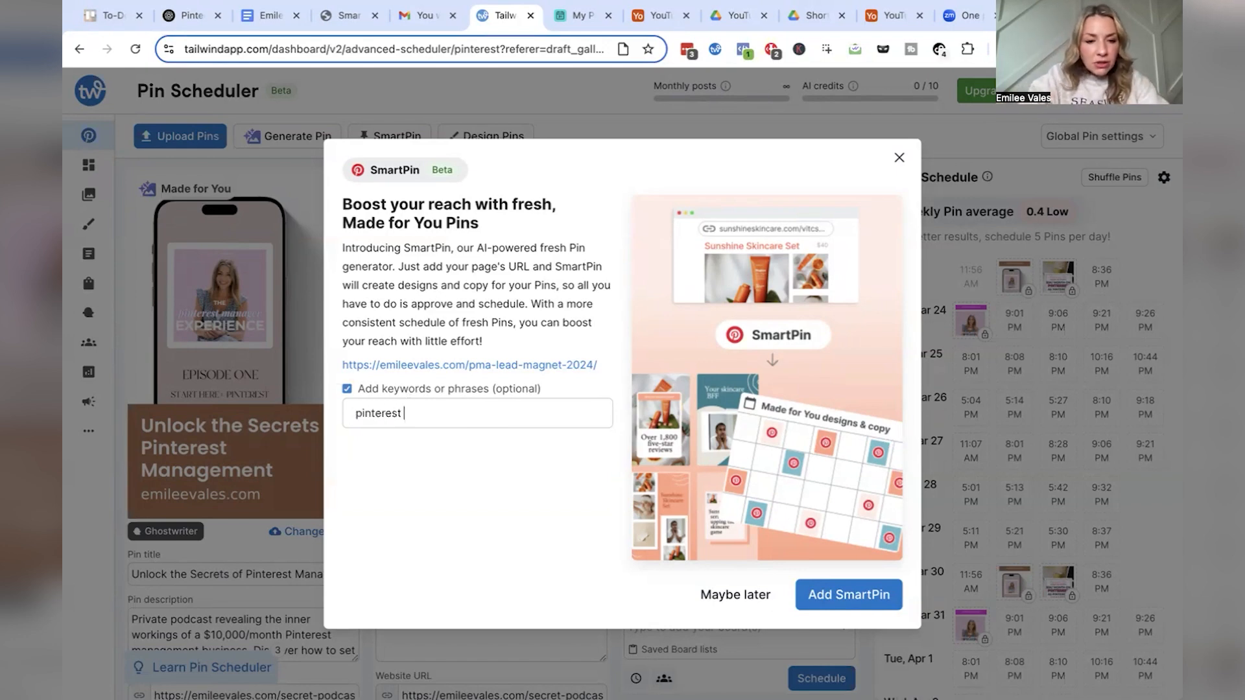
text(manager)
key(Return)
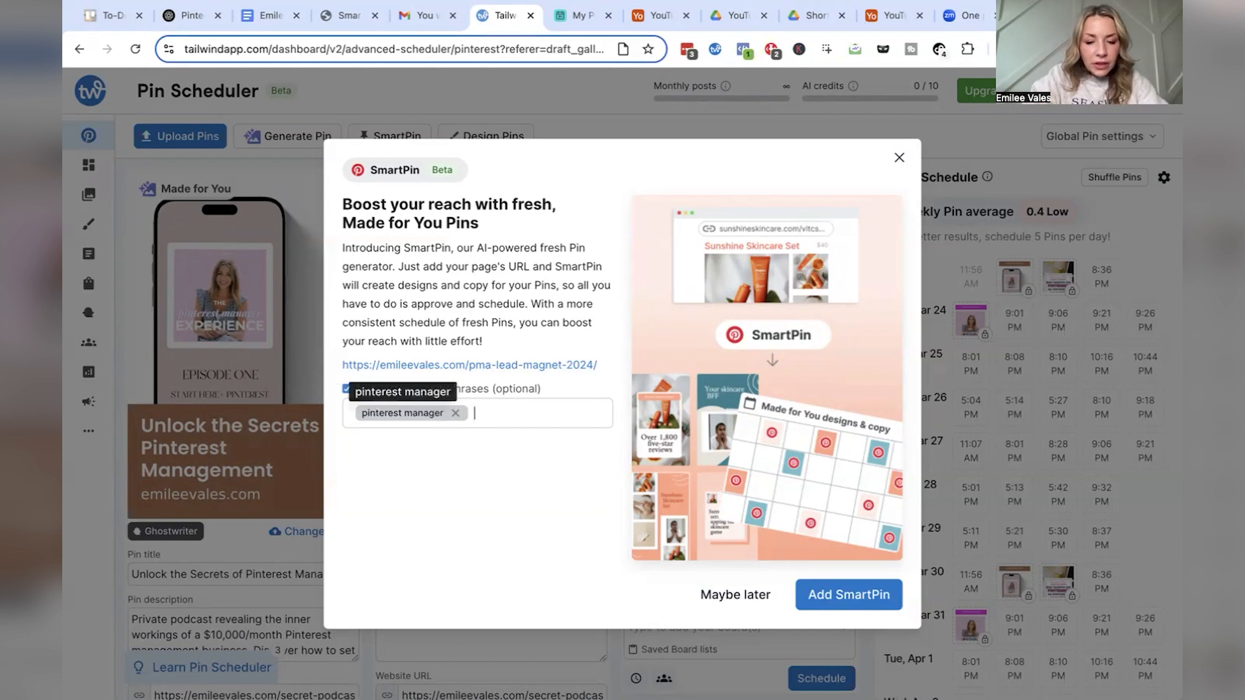
text(how to start a )
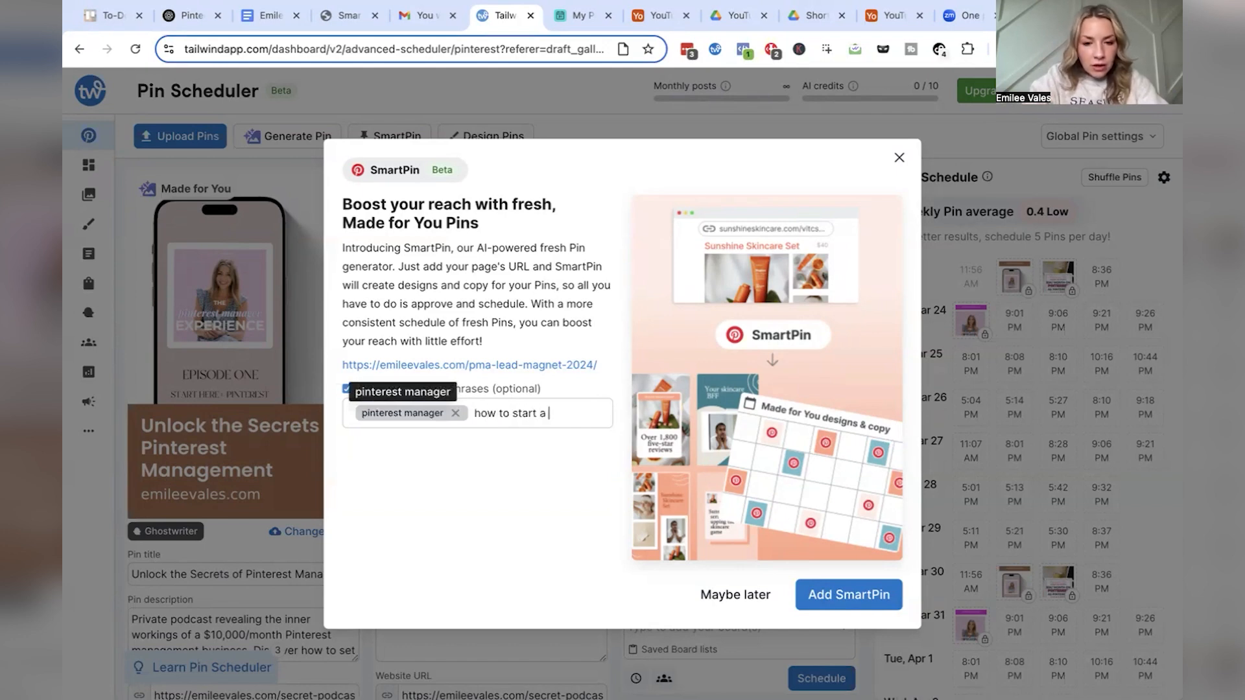
text(freelance business)
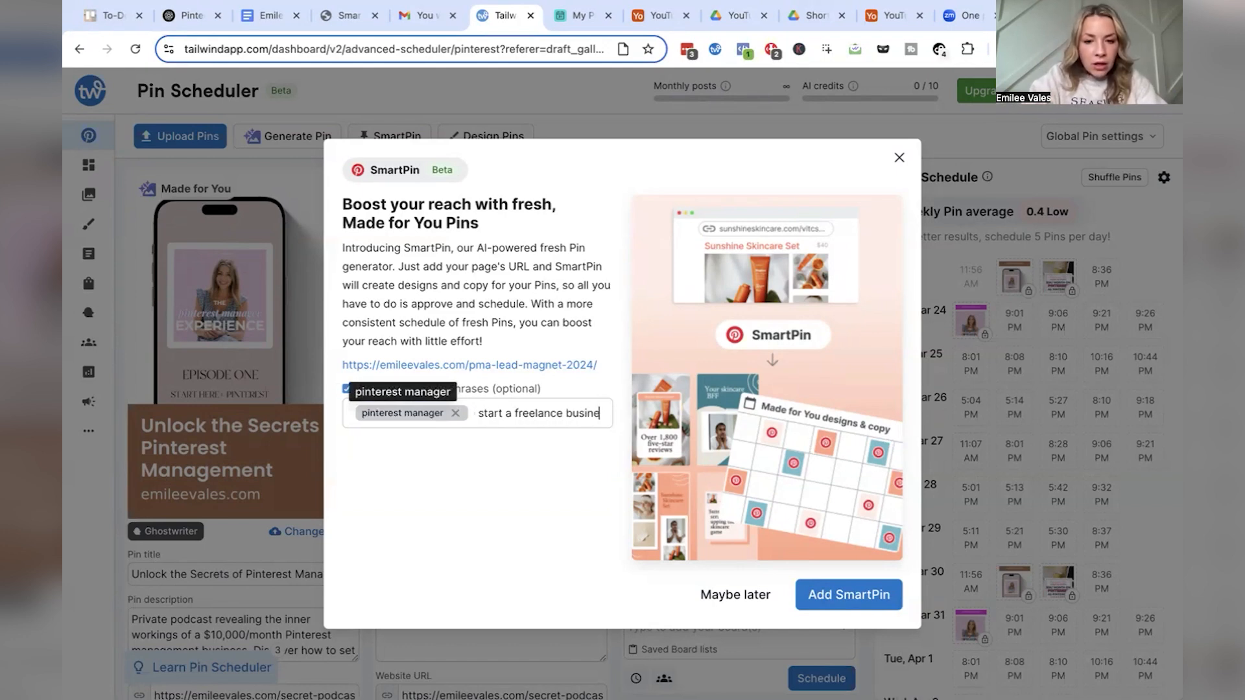
key(Return)
text(freelancing)
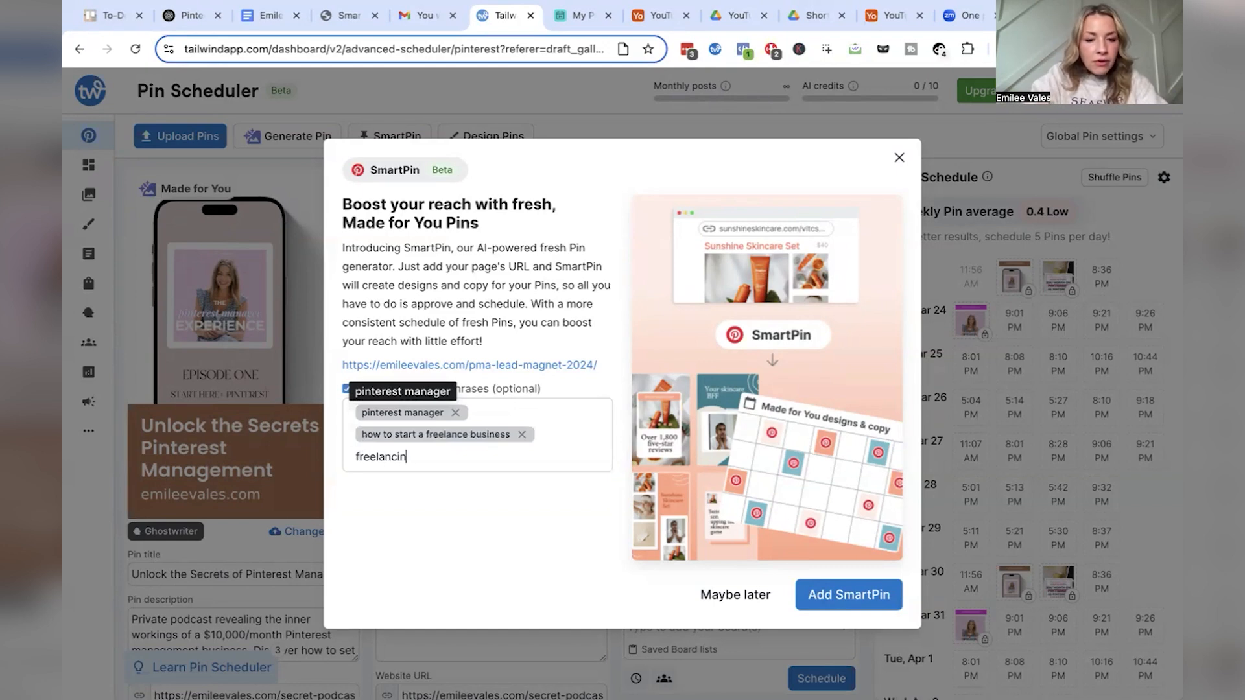
key(Return)
- Add the SmartPin keywords "pinterest management" and "how to become a pinterest manager"
text(pinterest)
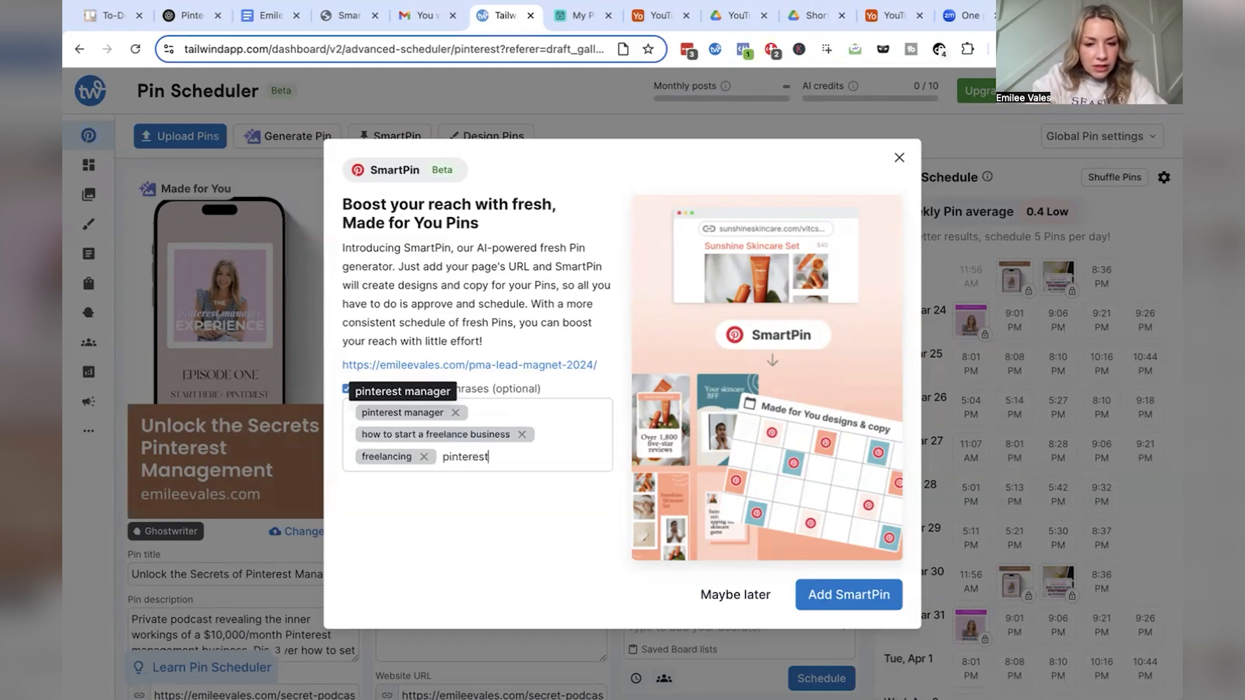
text( management)
key(Return)
text(how to become a pinterest manager)
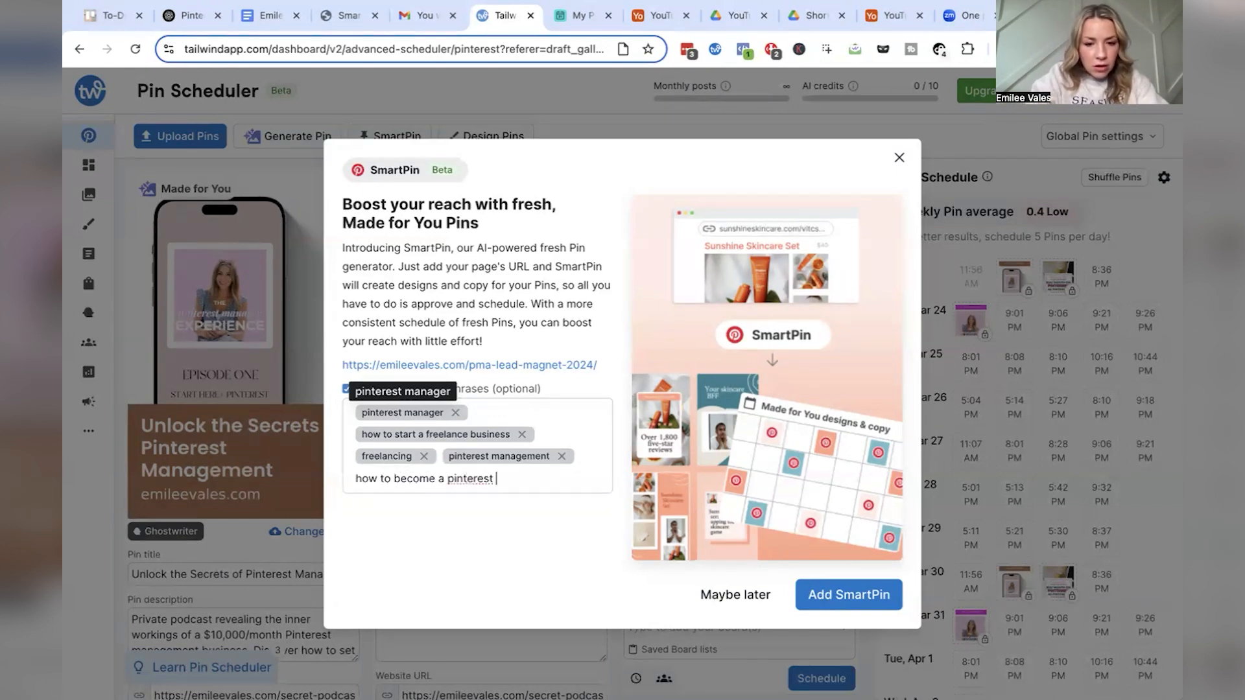
key(Return)
- Add the SmartPin keywords "pinterest virtual assistant" and "pinterest va"
text(pinte)
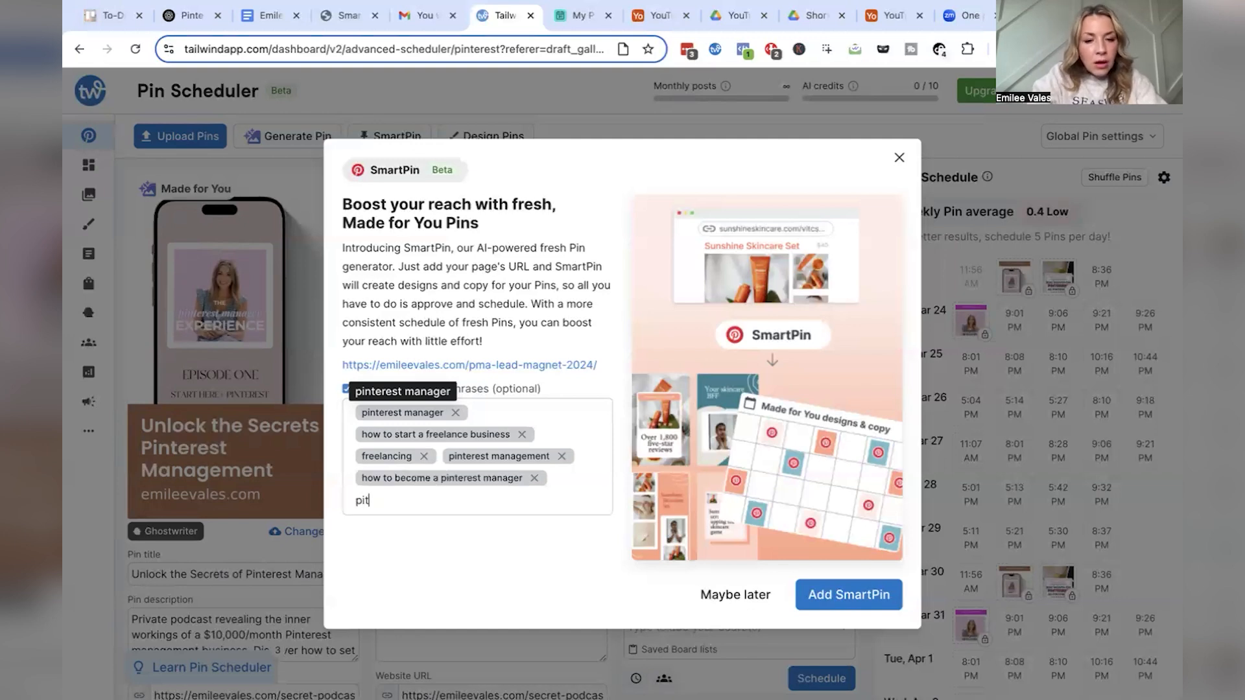
text(rest virtu)
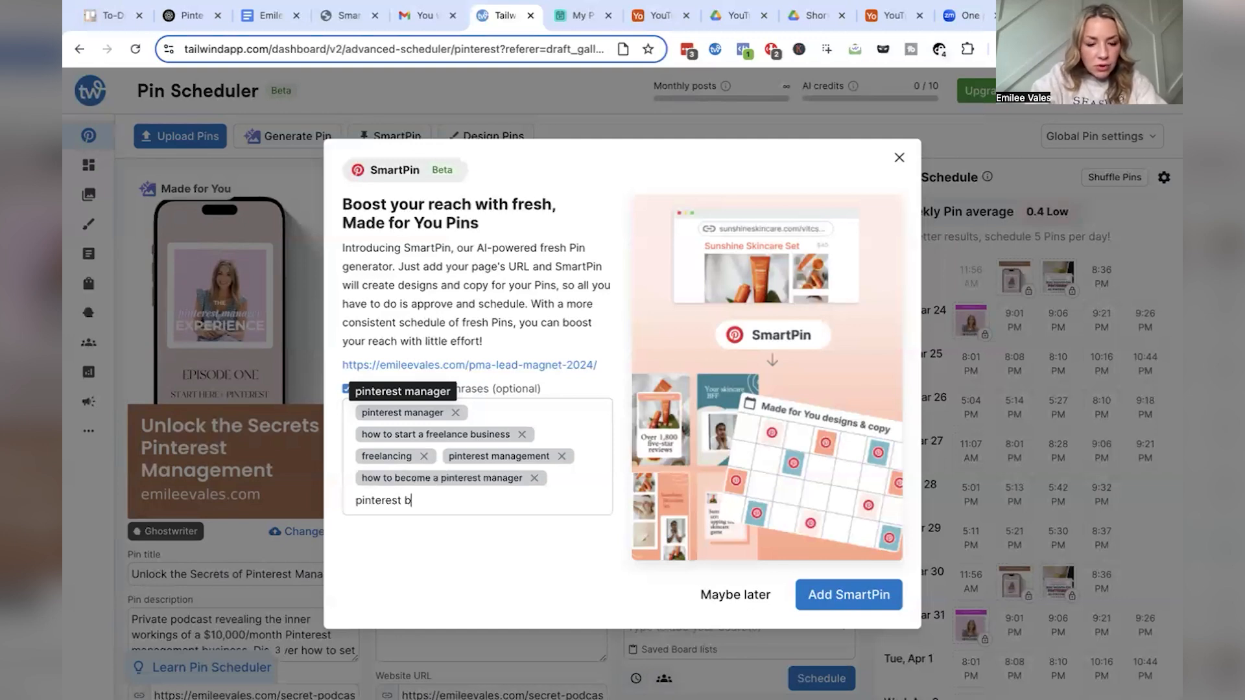
text(ssistant)
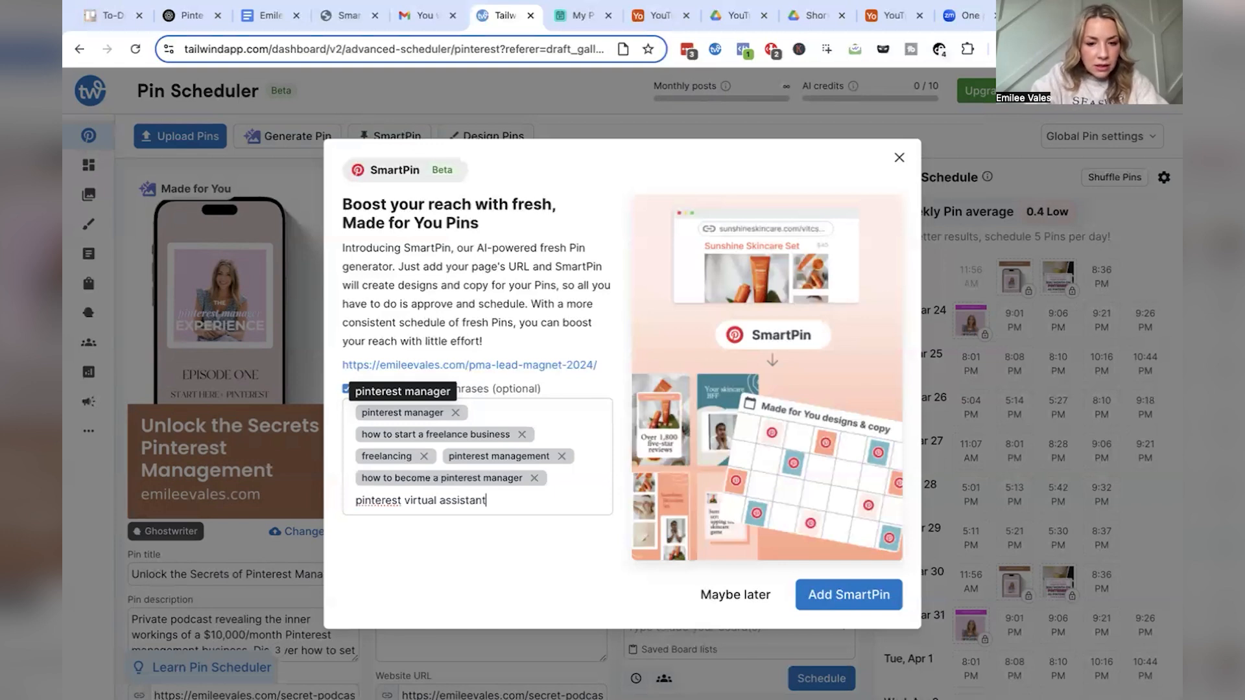
key(Return)
text(pin)
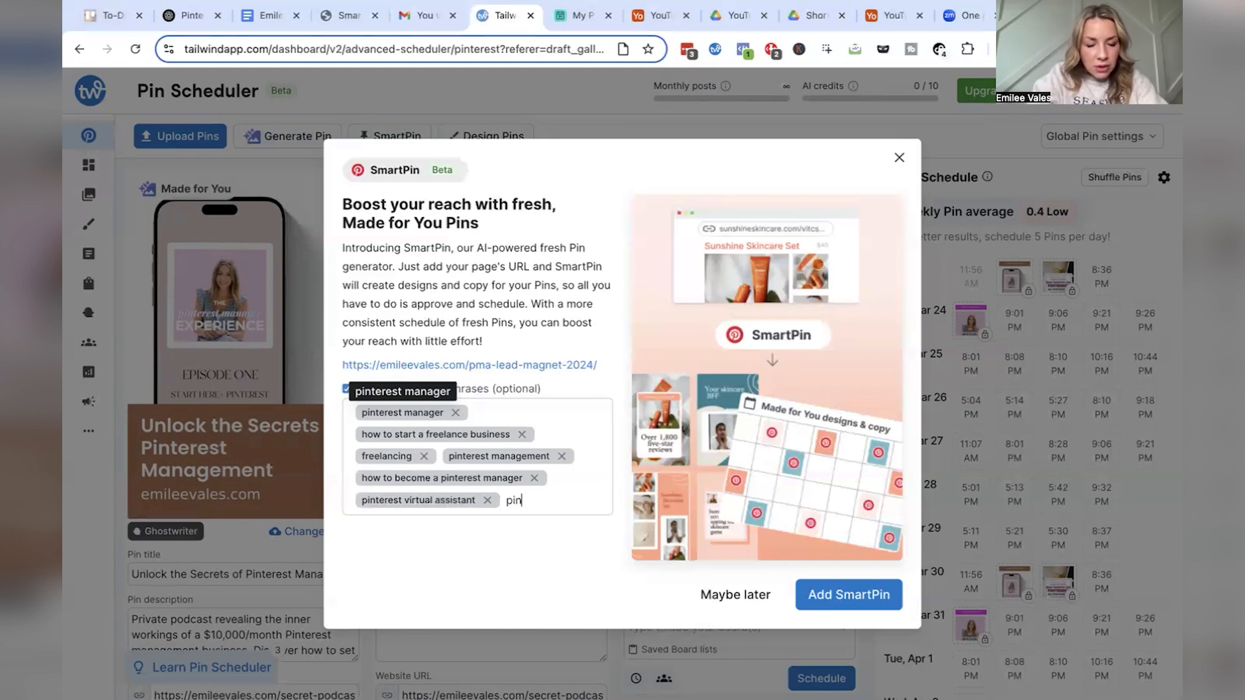
text(terest va)
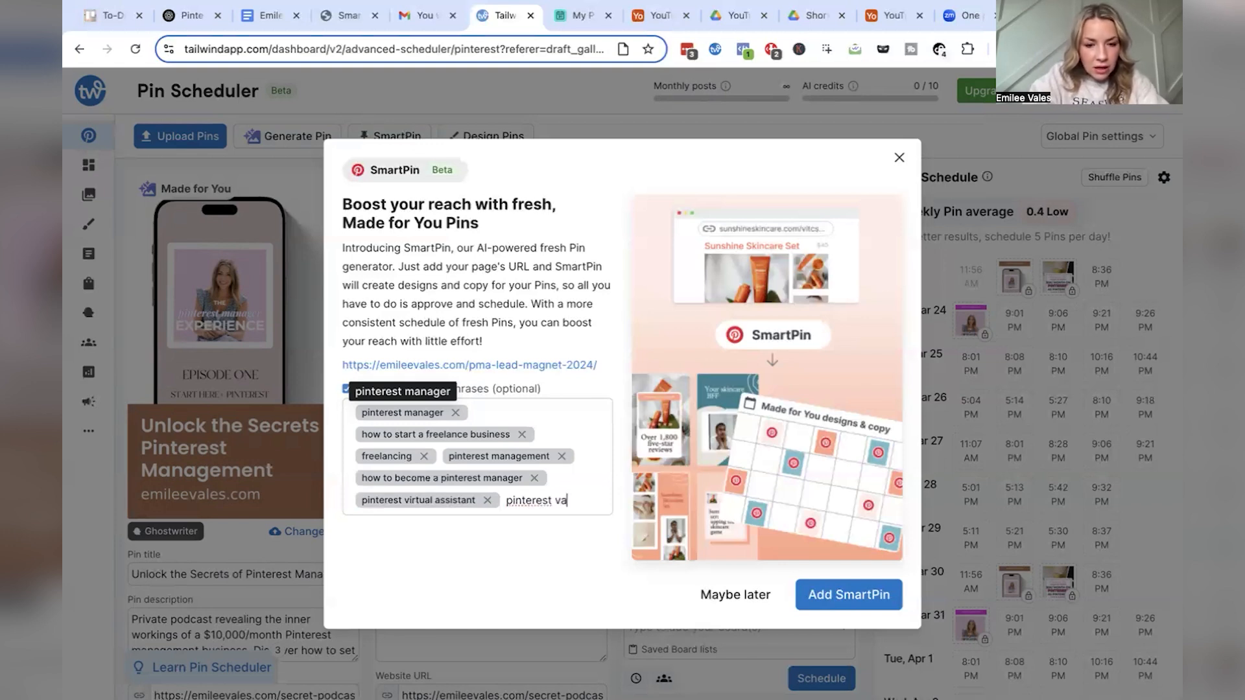
key(Return)
- Add the SmartPin keyword "work from home jobs", correcting any misspelled entry
text(work from o)
key(BackSpace)
text(home jobe)
key(Return)
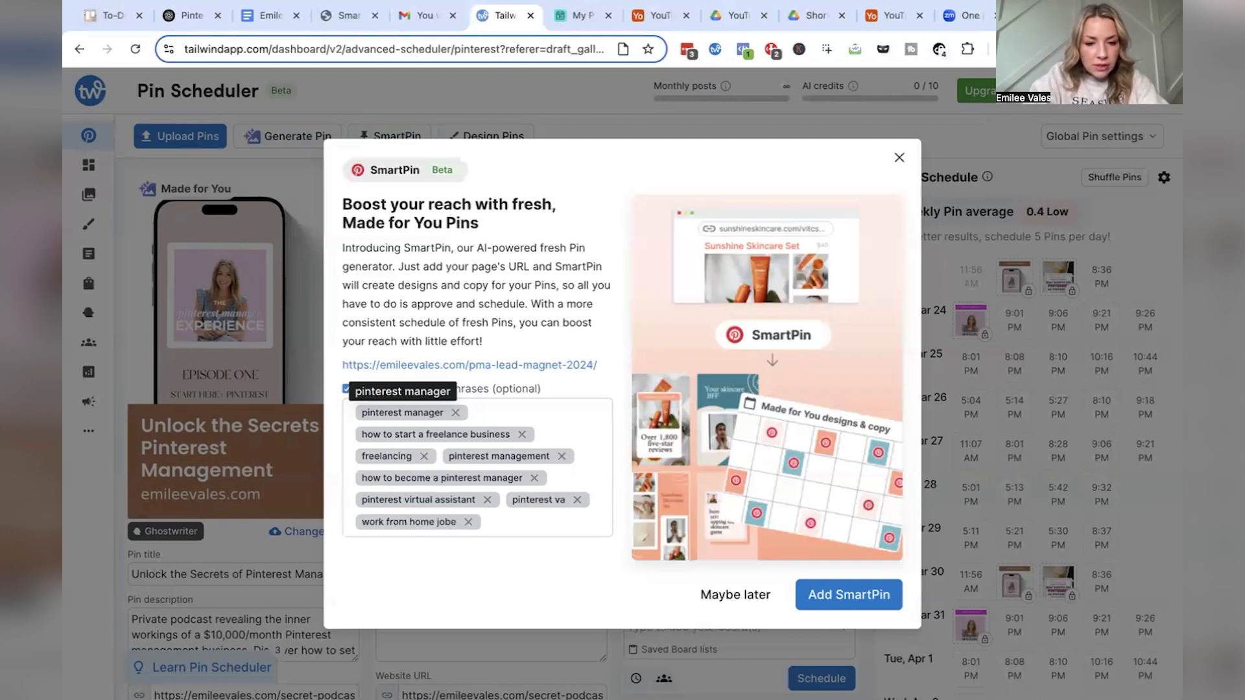
key(BackSpace)
text(work )
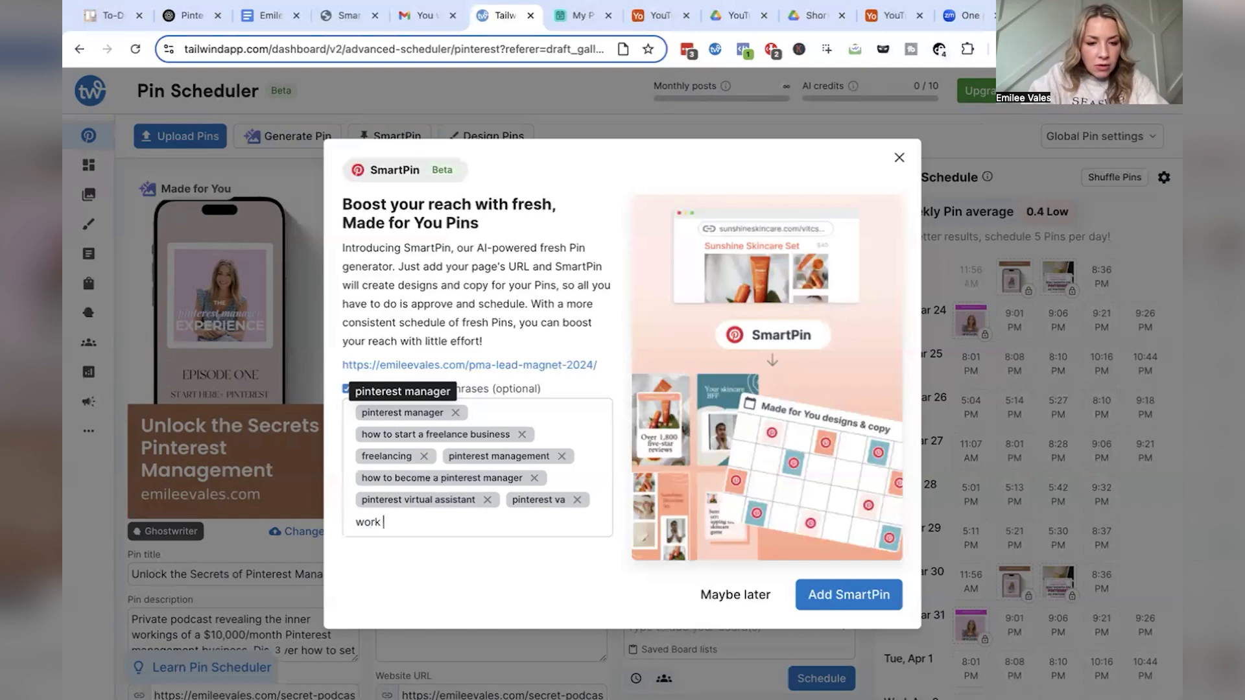
text(from home jobs)
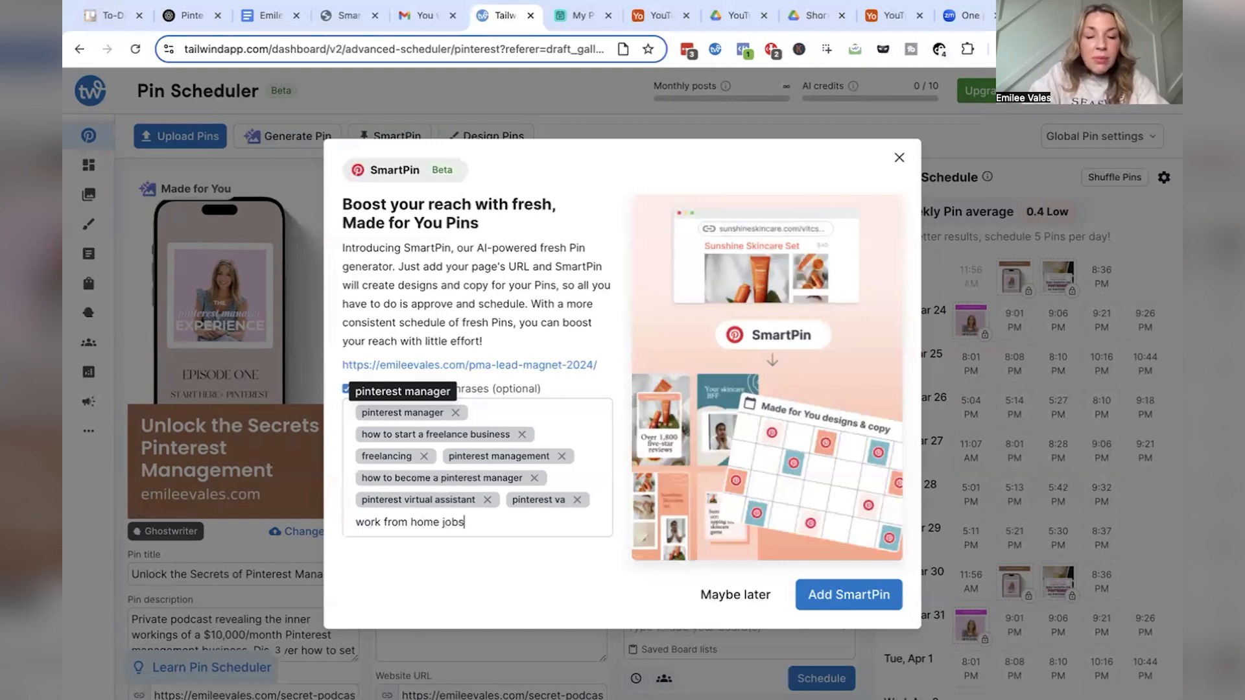
key(Return)
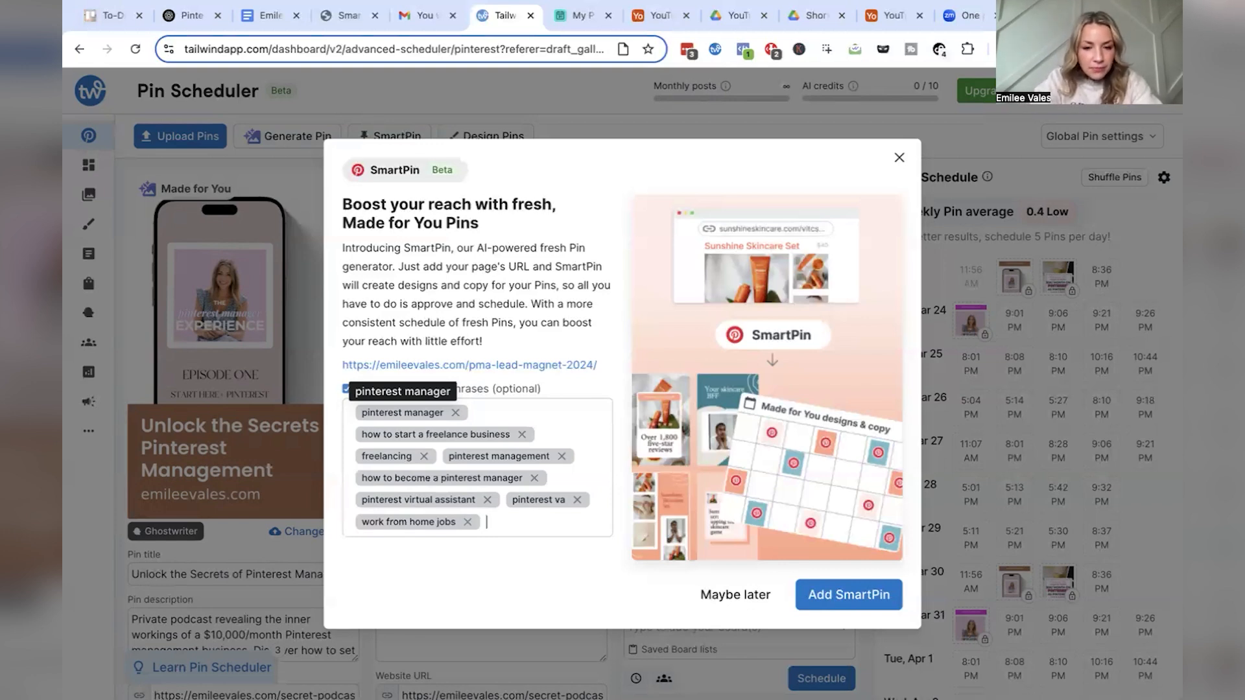
- Add the SmartPin keywords "jobs for moms", "jobs for stay at home moms" and "career change ideas"
text(jobs for moms)
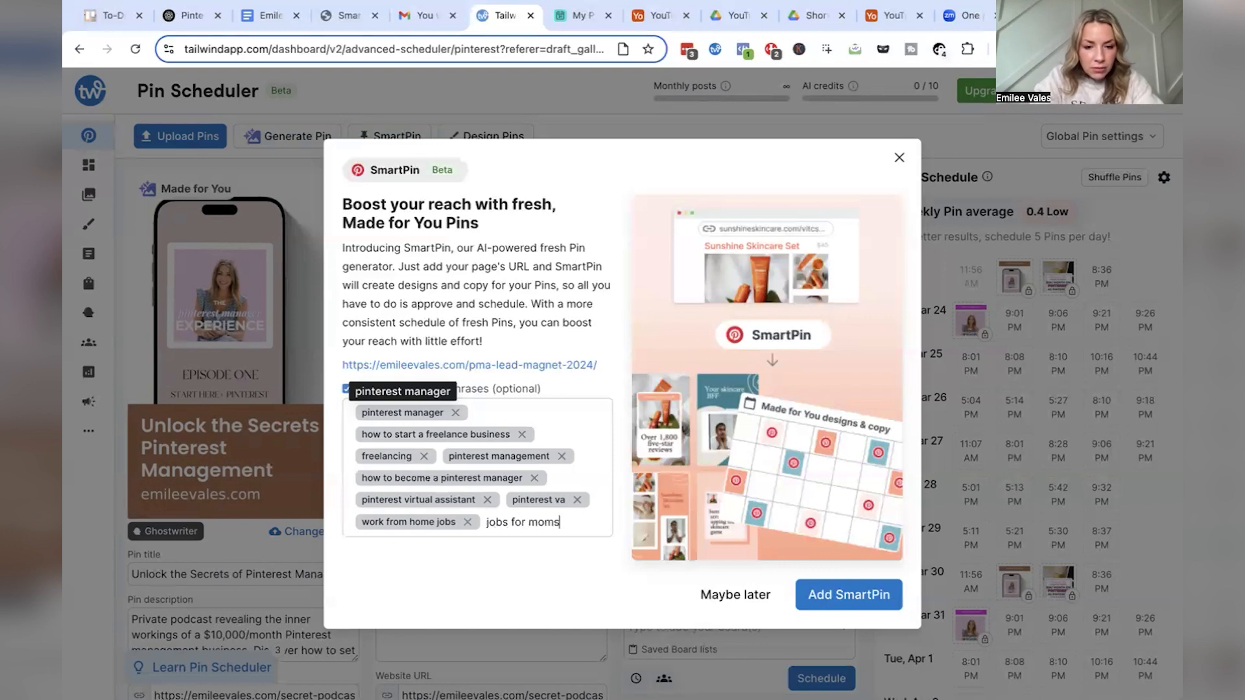
key(Return)
text(jobs for stay at home moms)
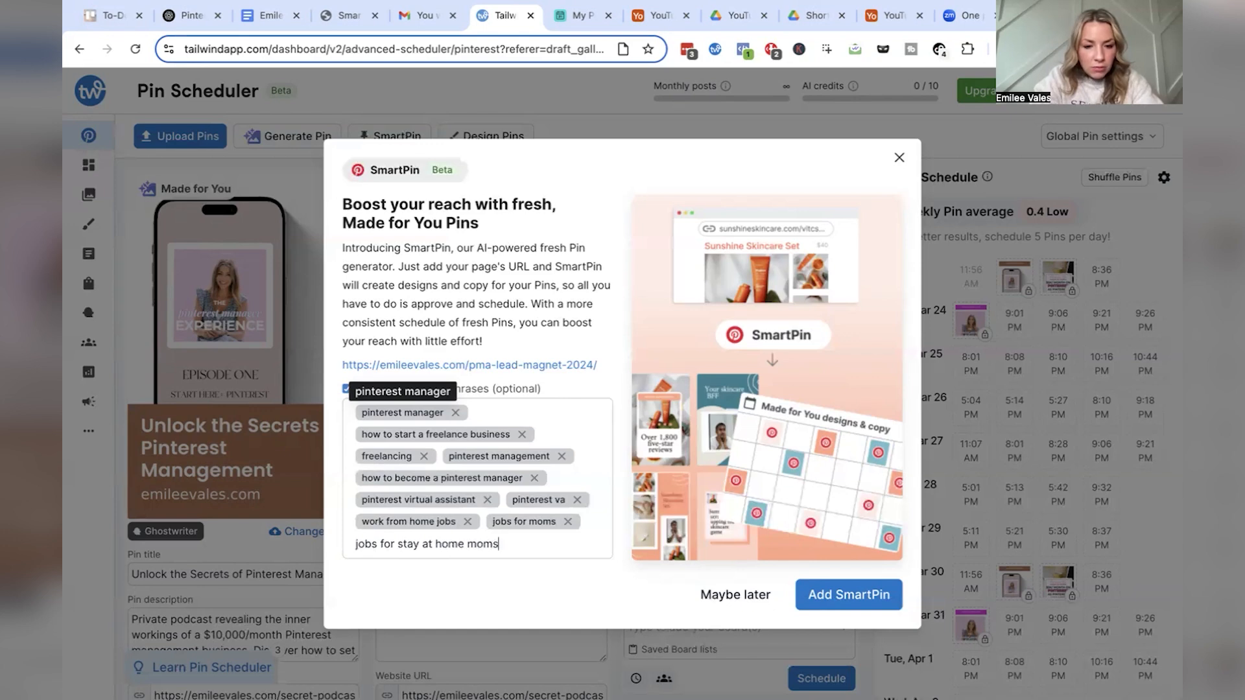
key(Return)
text(career change ida)
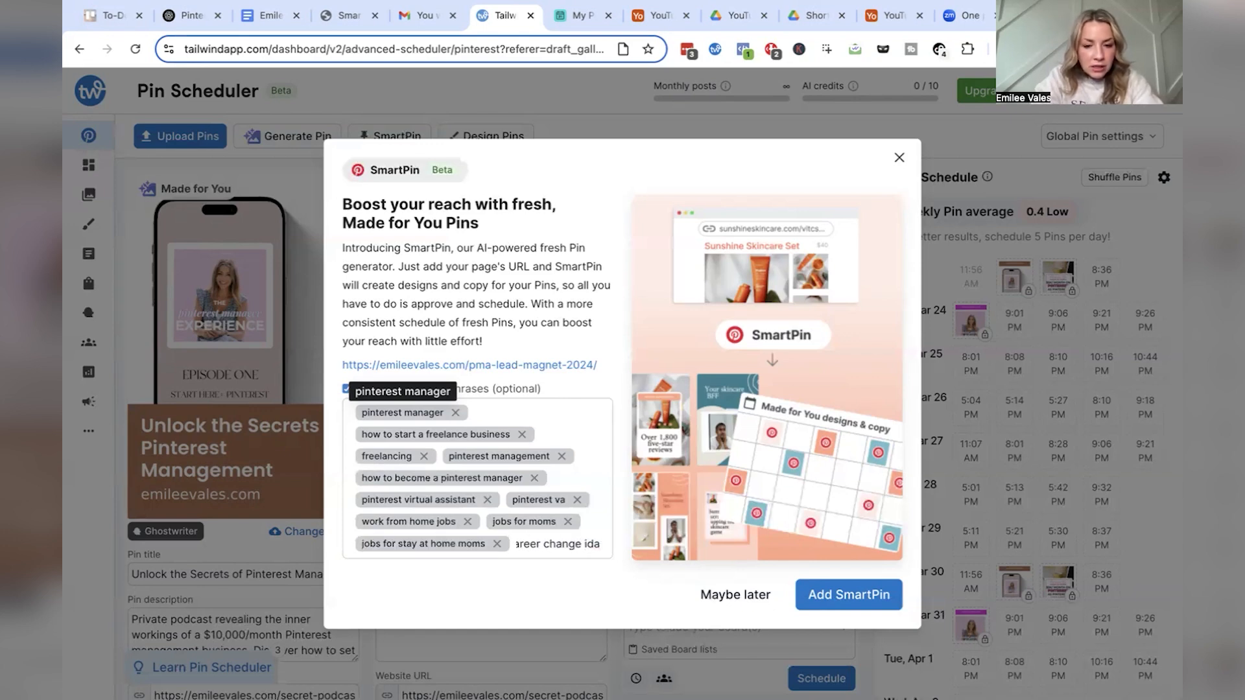
key(BackSpace)
text(eas)
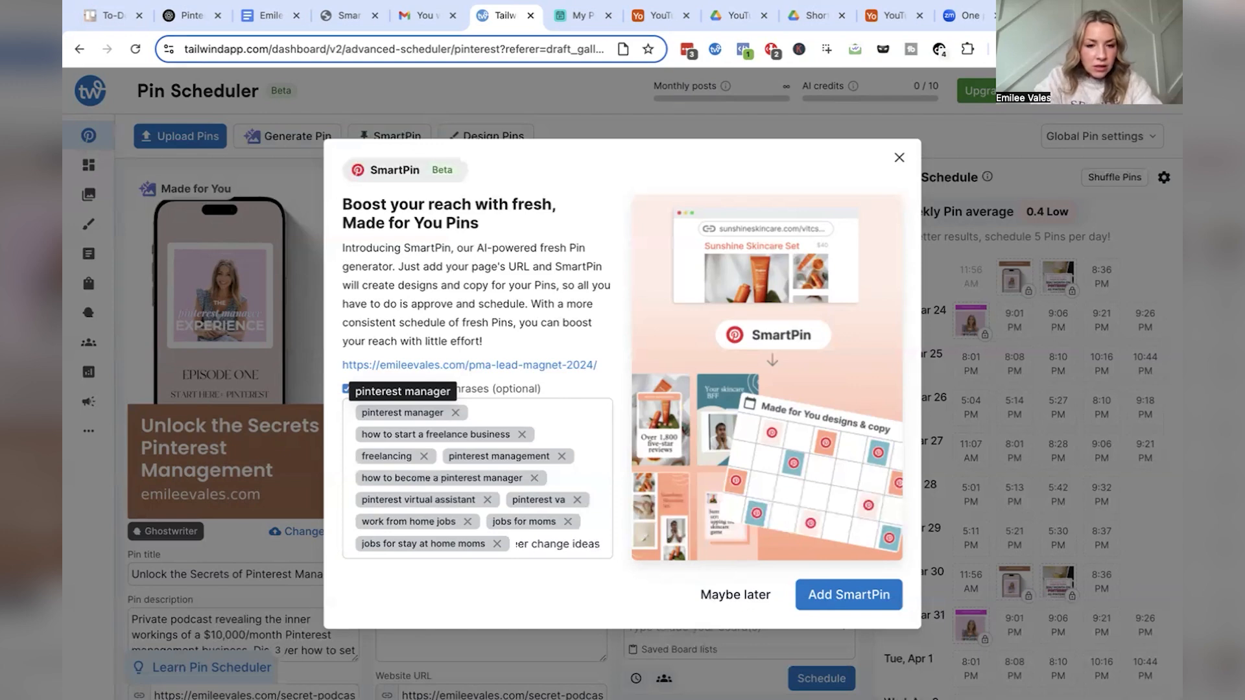
key(Return)
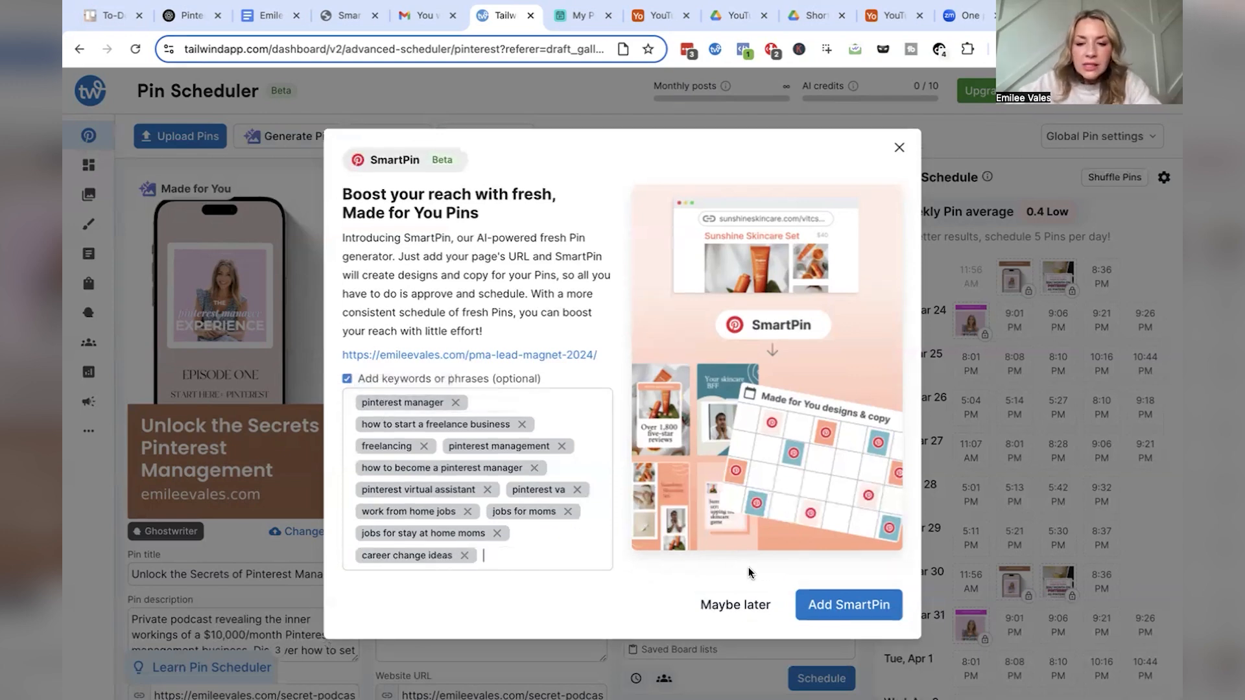
- Add the SmartPin with its entered keywords and open the SmartPin dashboard
click(856, 606)
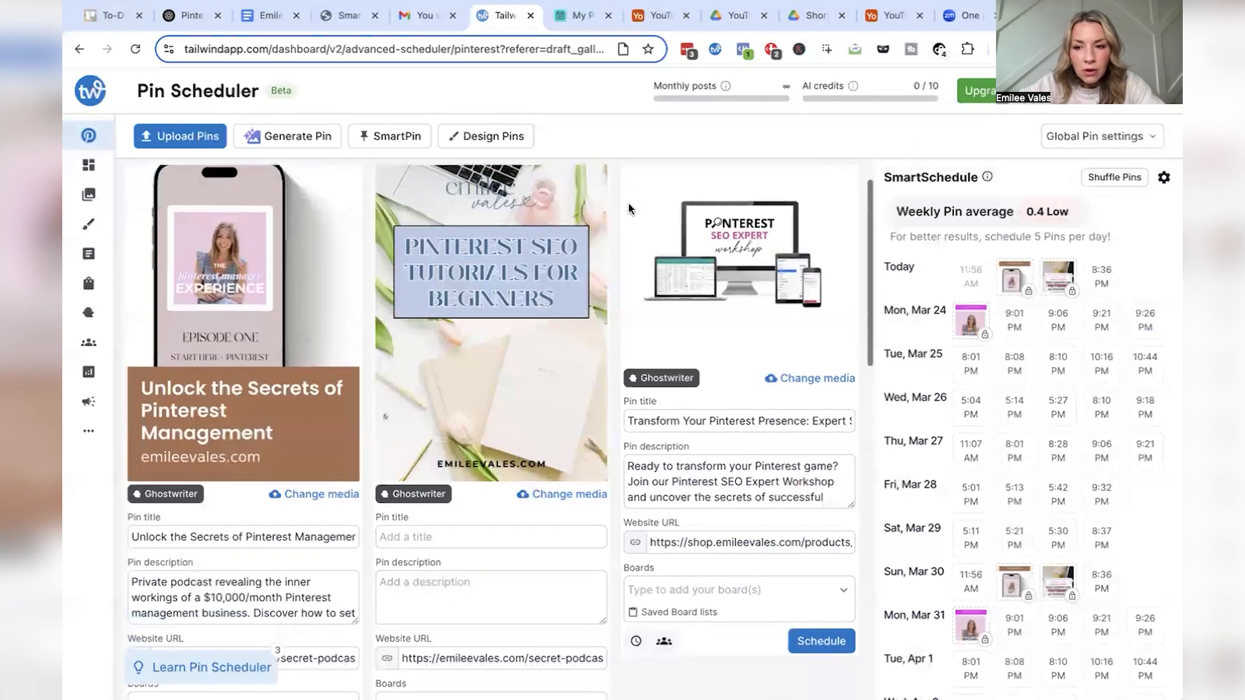
mouse_move(1070, 285)
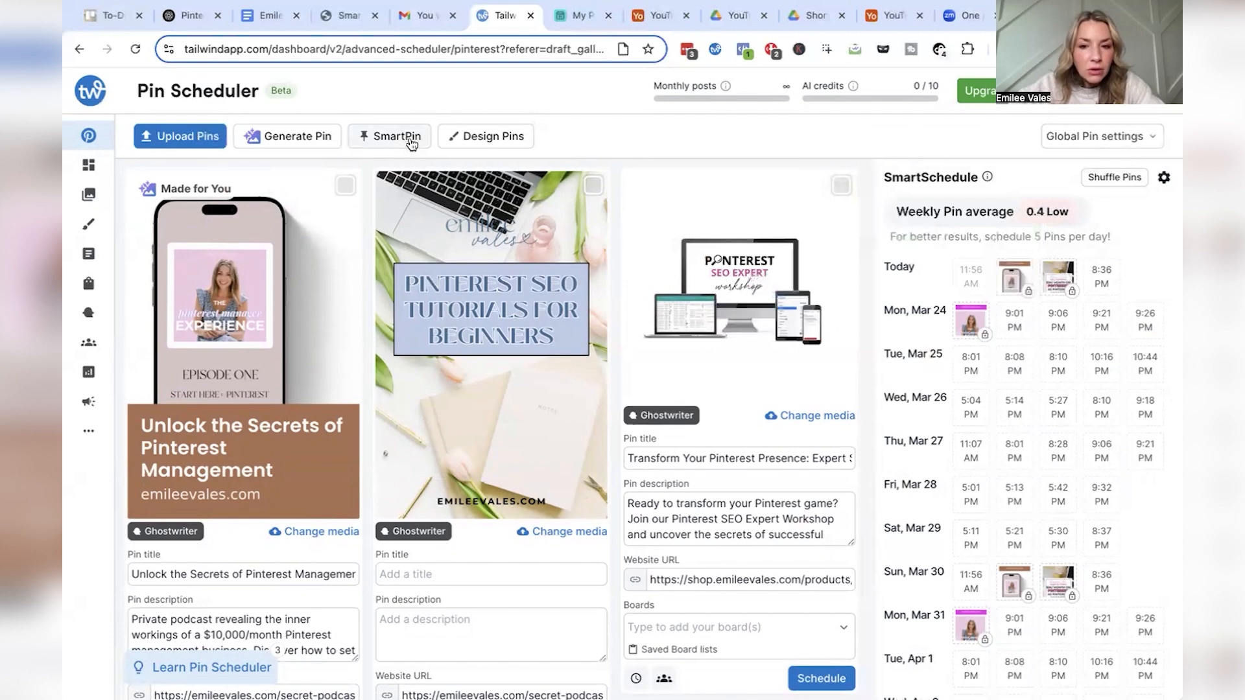
mouse_move(407, 138)
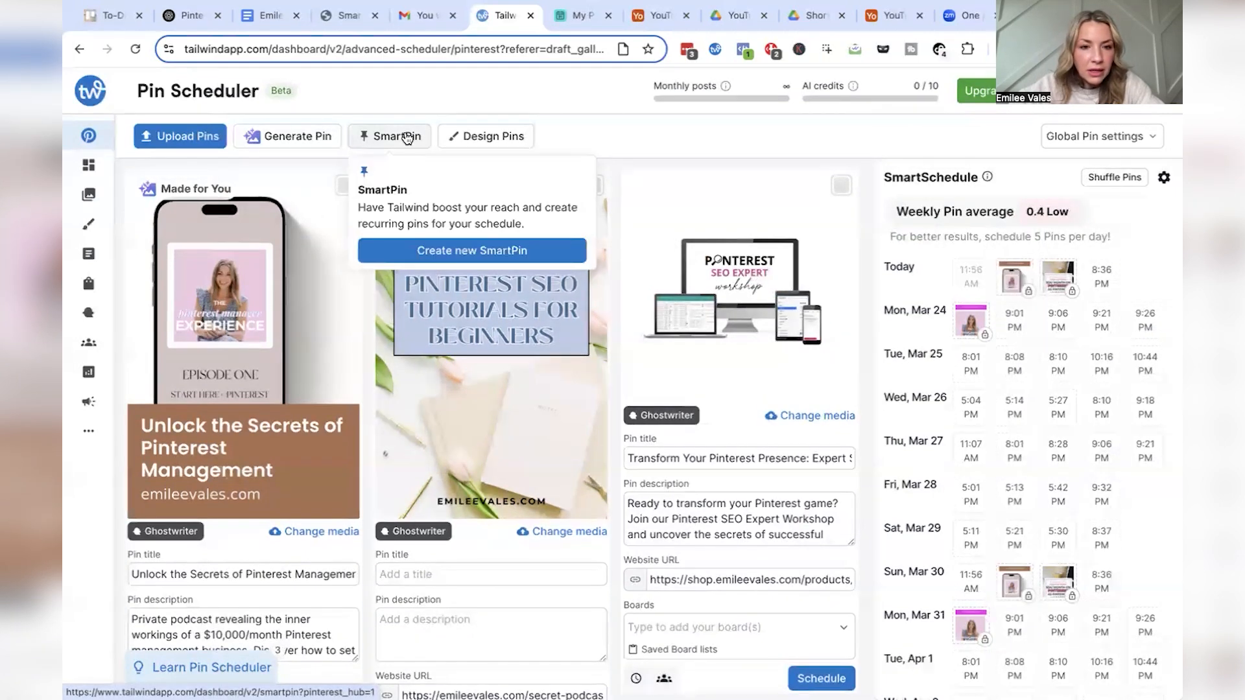
click(407, 138)
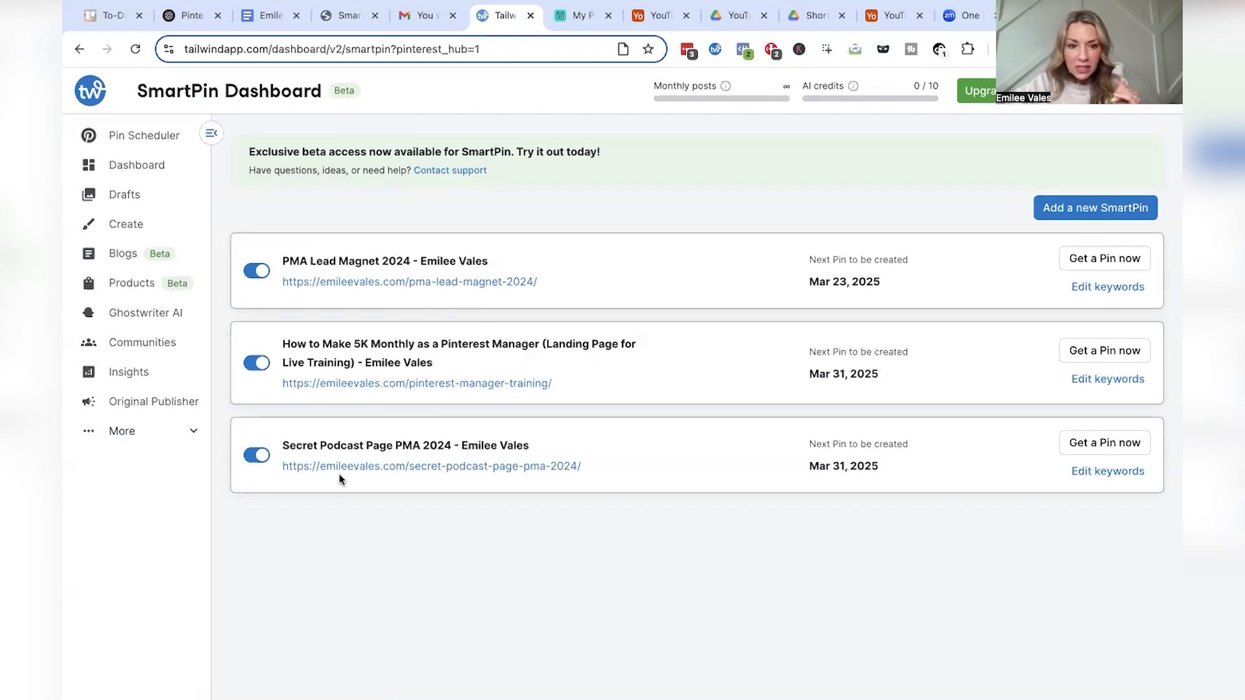
- Review the SmartPins listed for the live training, secret podcast and lead magnet pages
drag(447, 363, 265, 355)
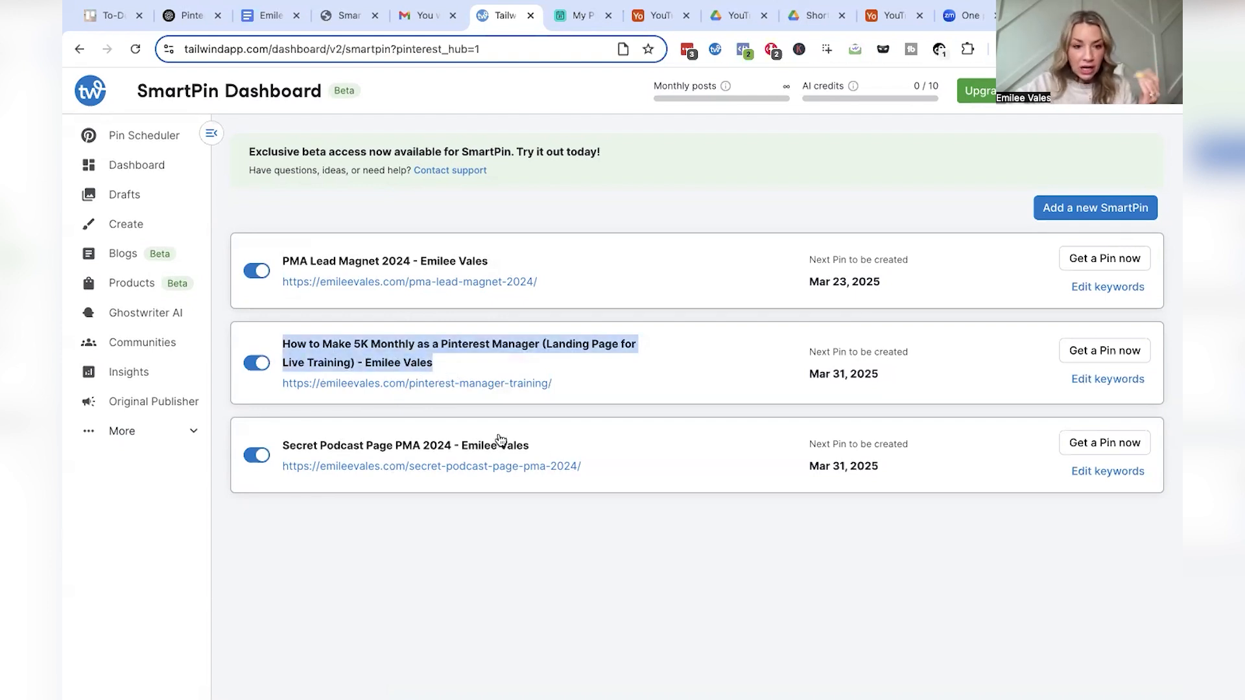
drag(549, 450, 273, 446)
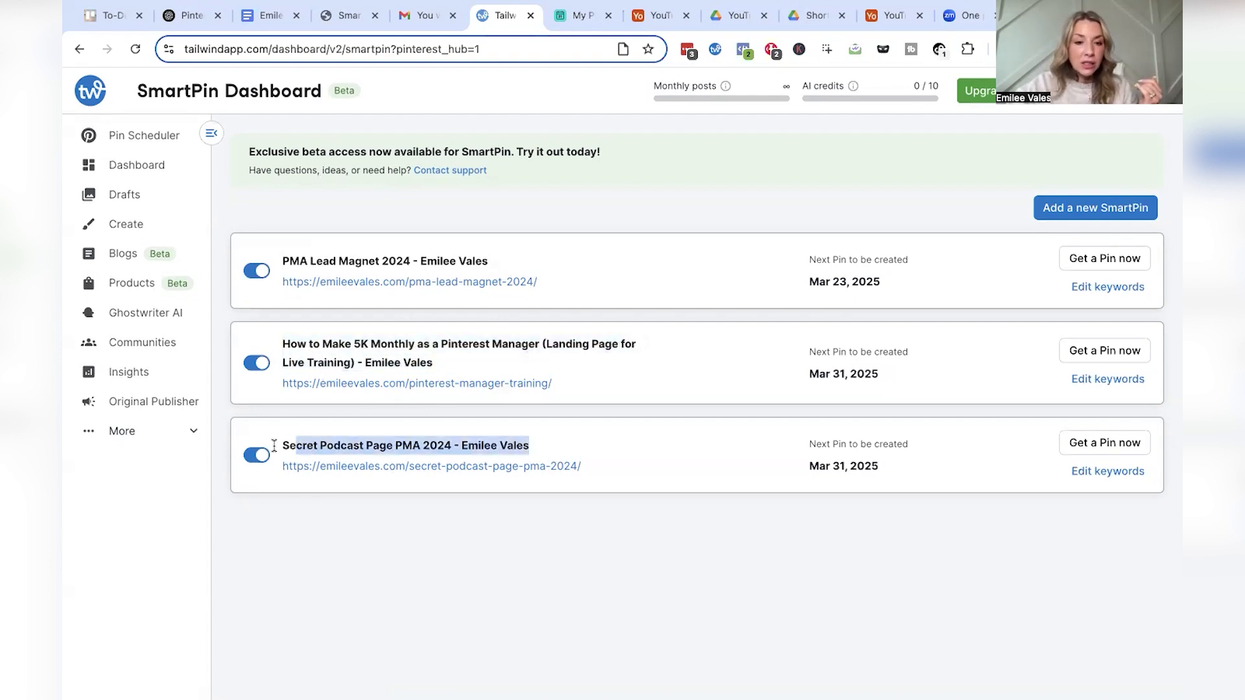
click(504, 259)
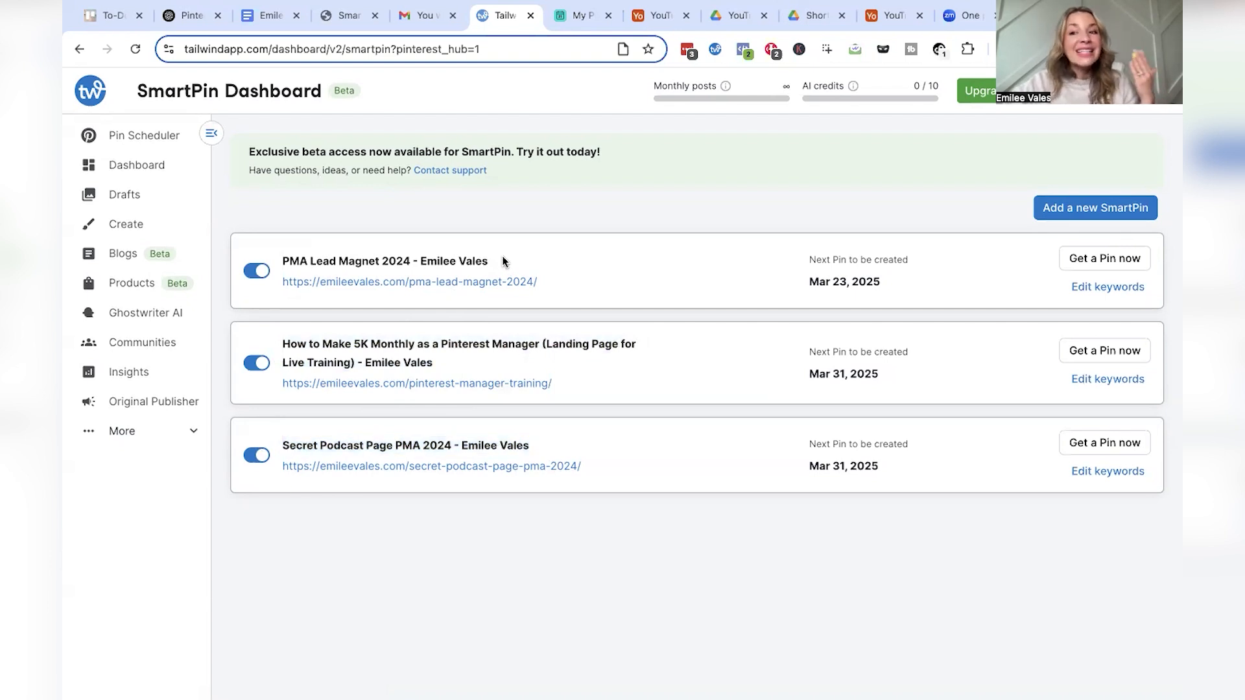
drag(503, 261, 266, 272)
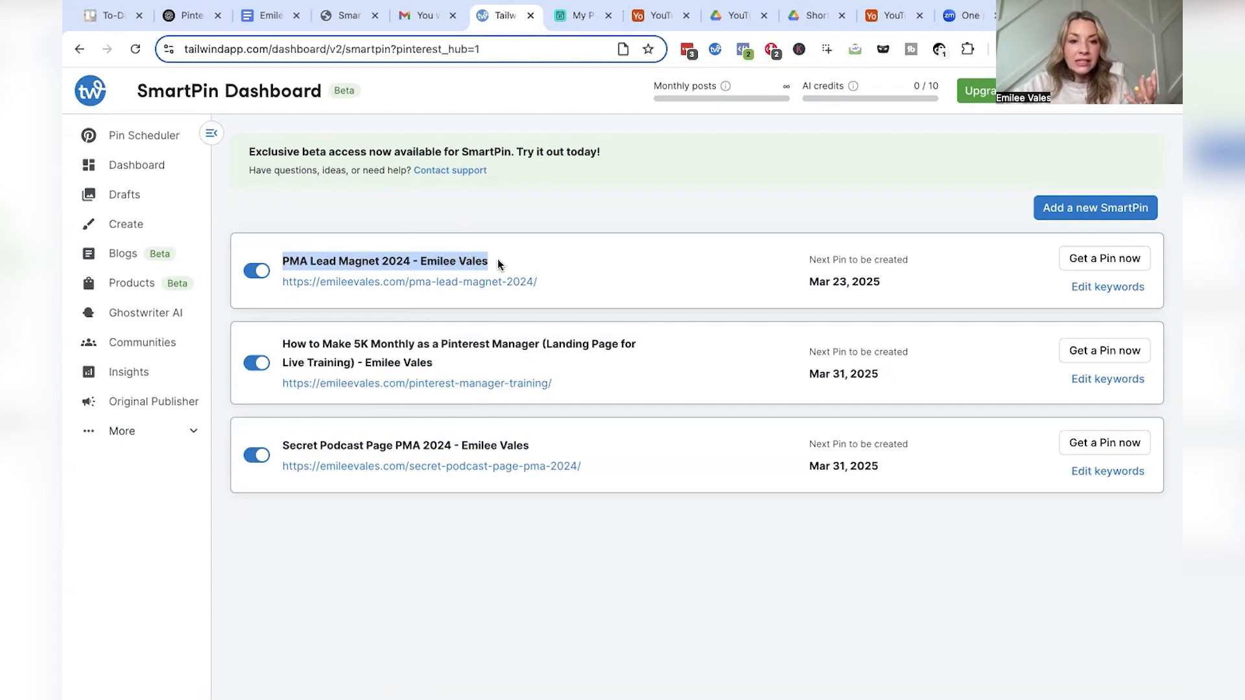
click(166, 134)
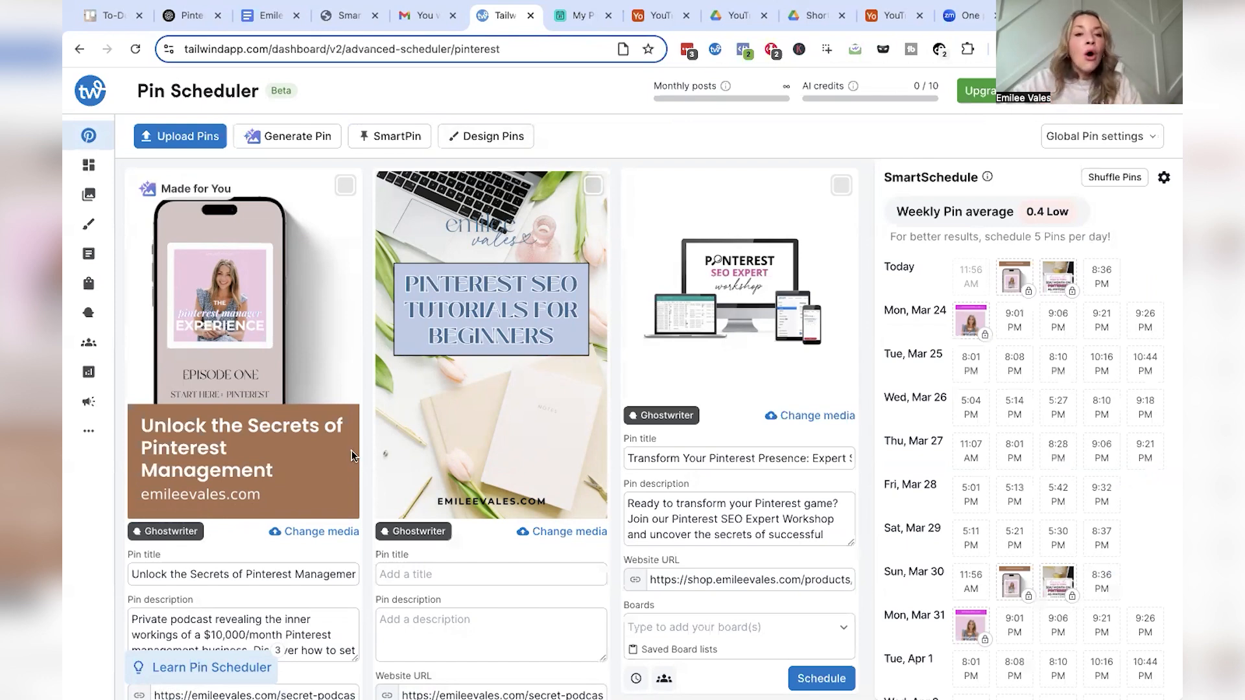
click(396, 135)
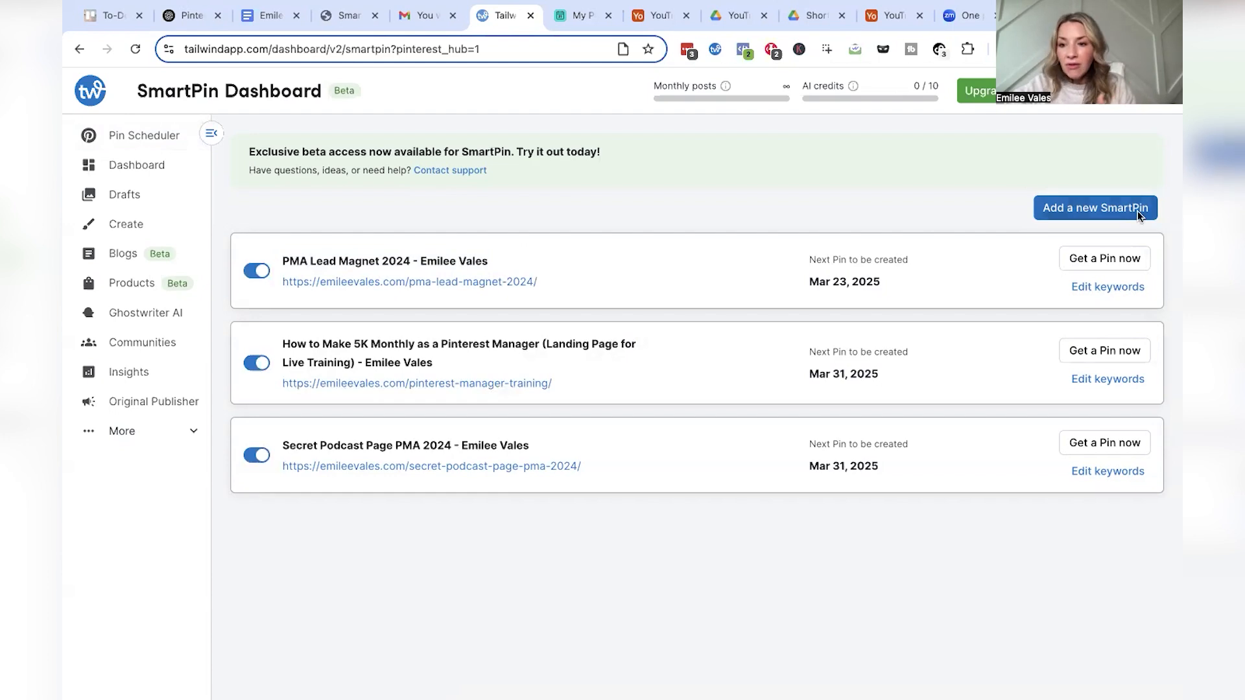
click(1087, 212)
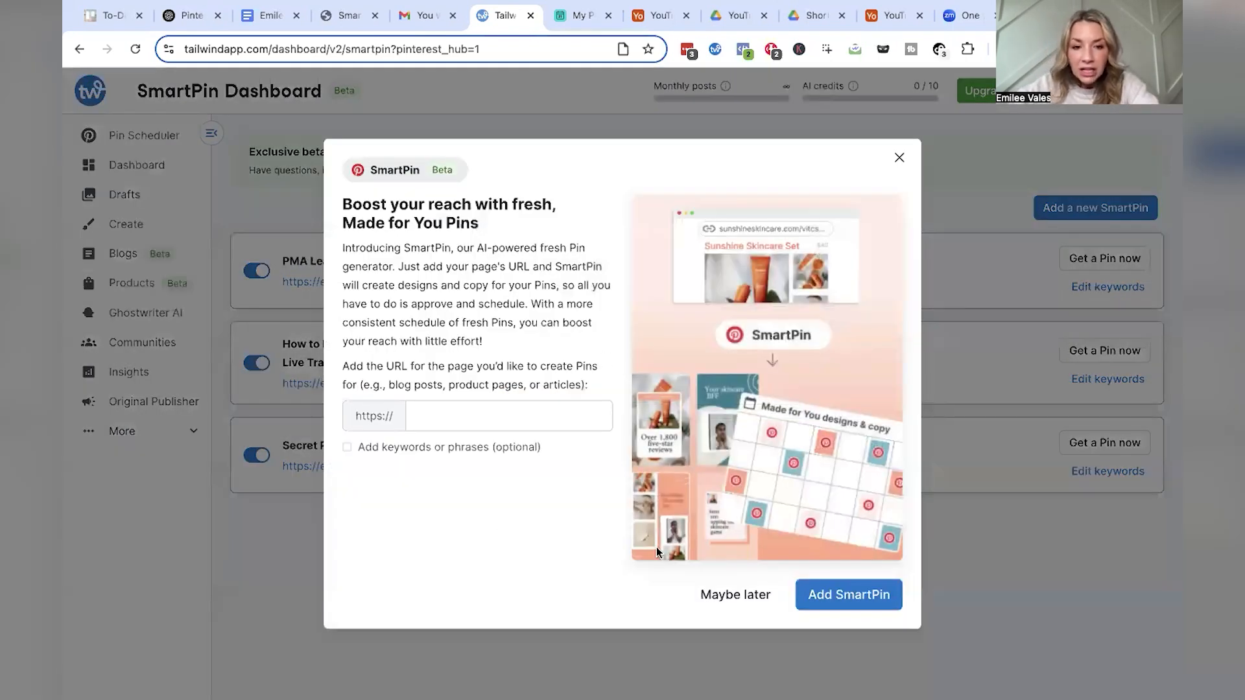
click(899, 157)
- Check the keywords of the PMA Lead Magnet 2024 SmartPin and save them
scroll(606, 442, down, 1)
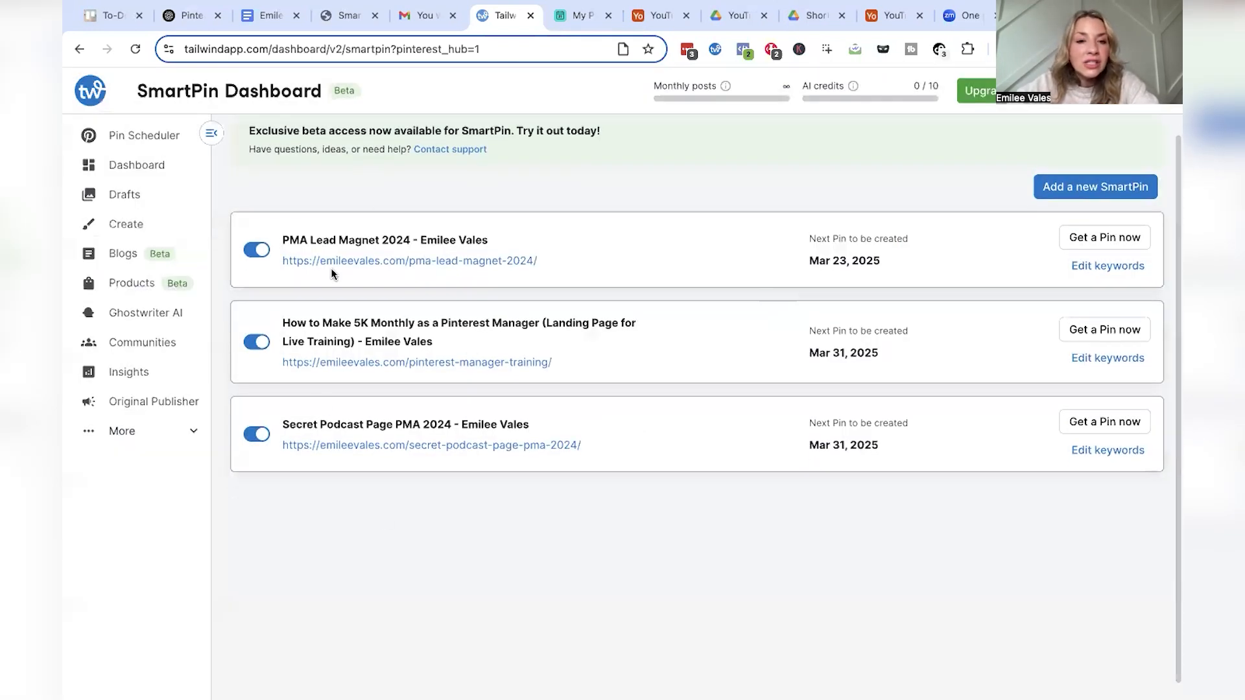
click(1103, 266)
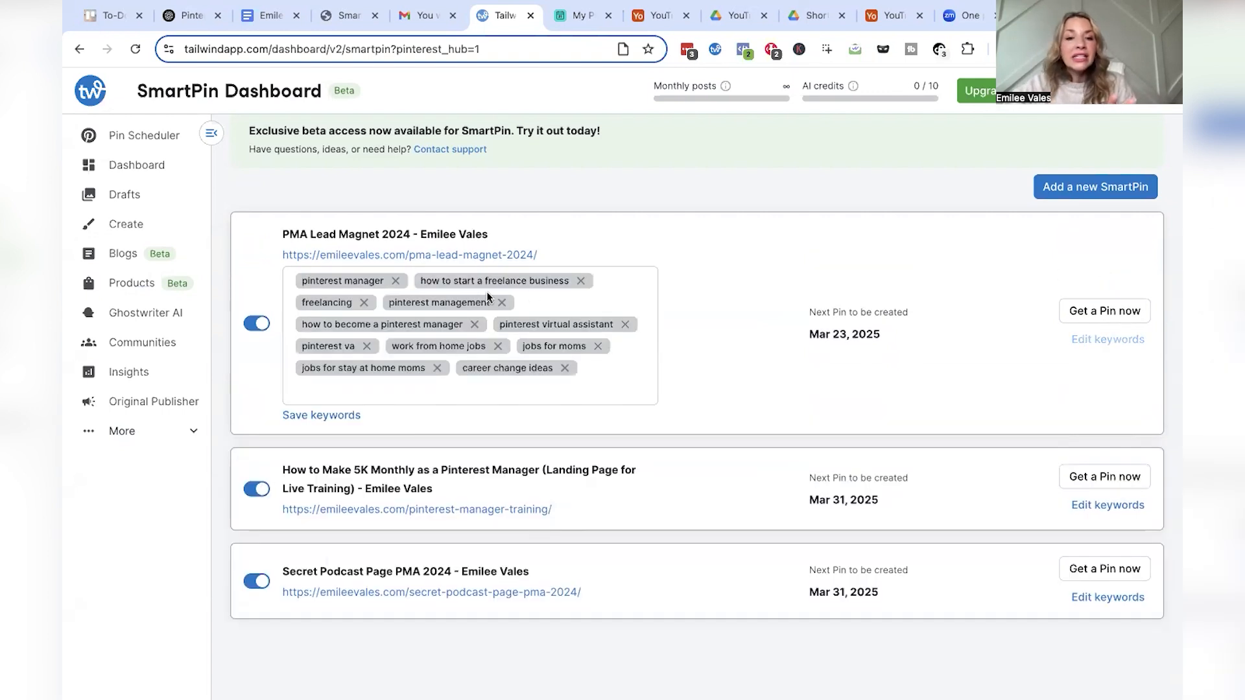
click(317, 416)
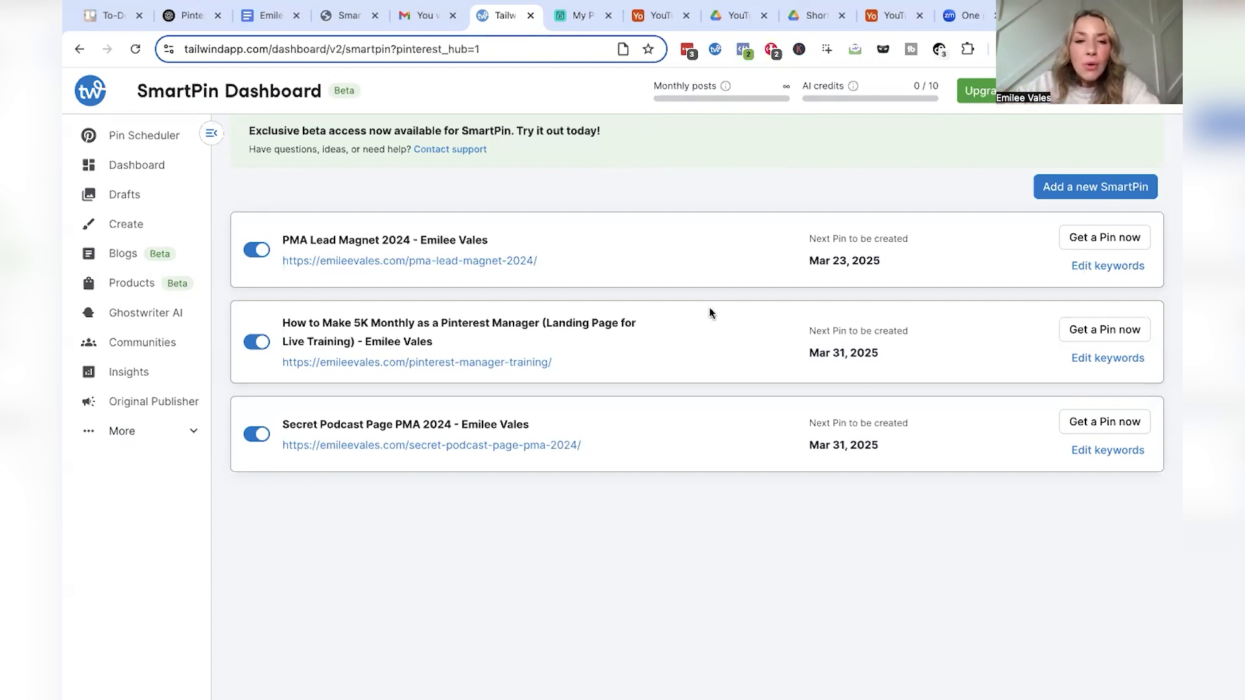
- Generate a pin immediately from the PMA Lead Magnet 2024 SmartPin and open it for review
click(1094, 238)
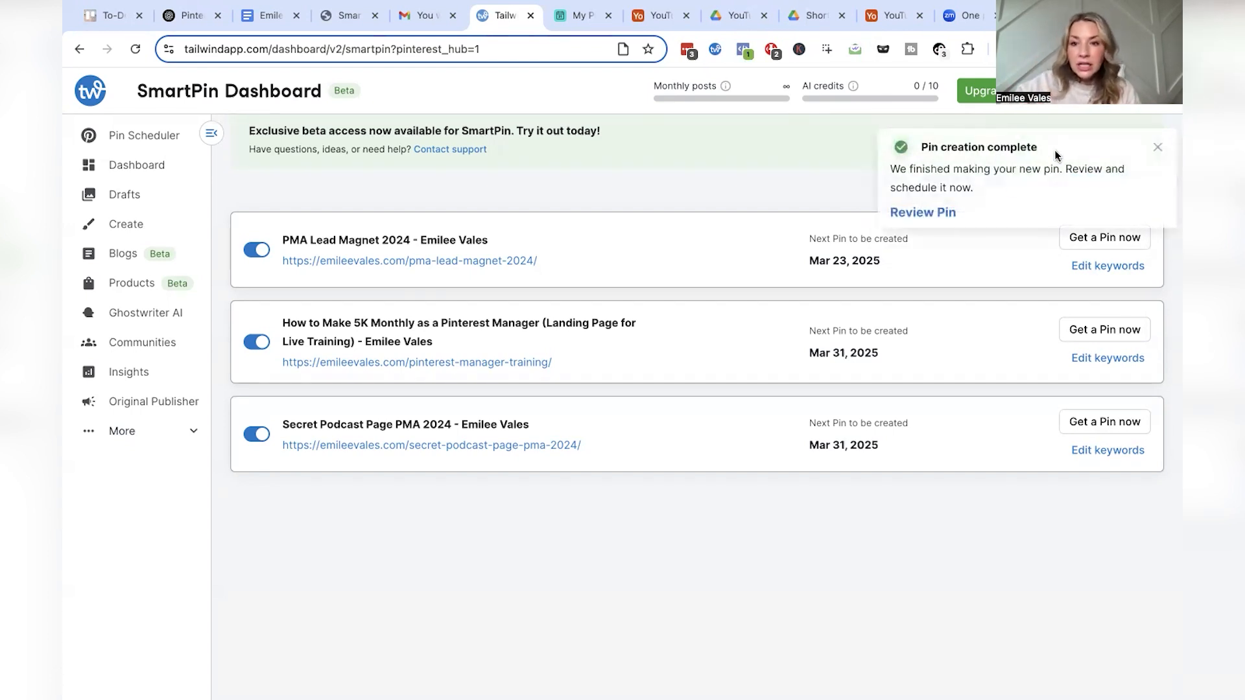
click(930, 214)
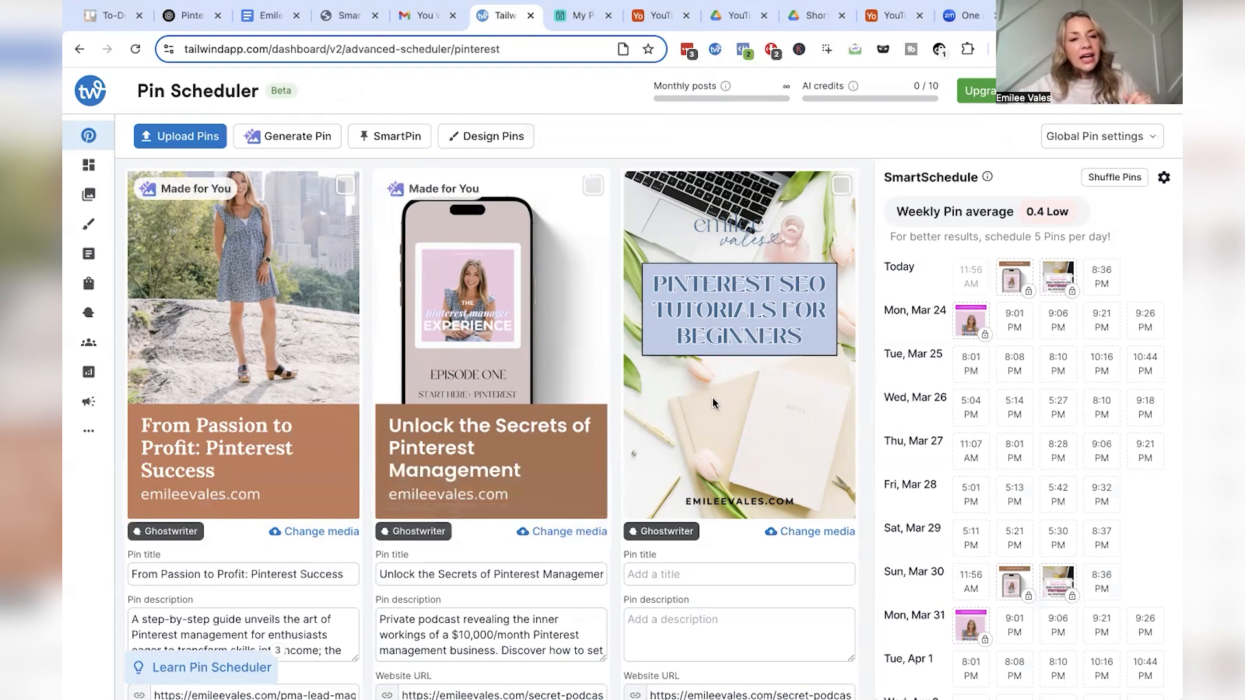
mouse_move(271, 320)
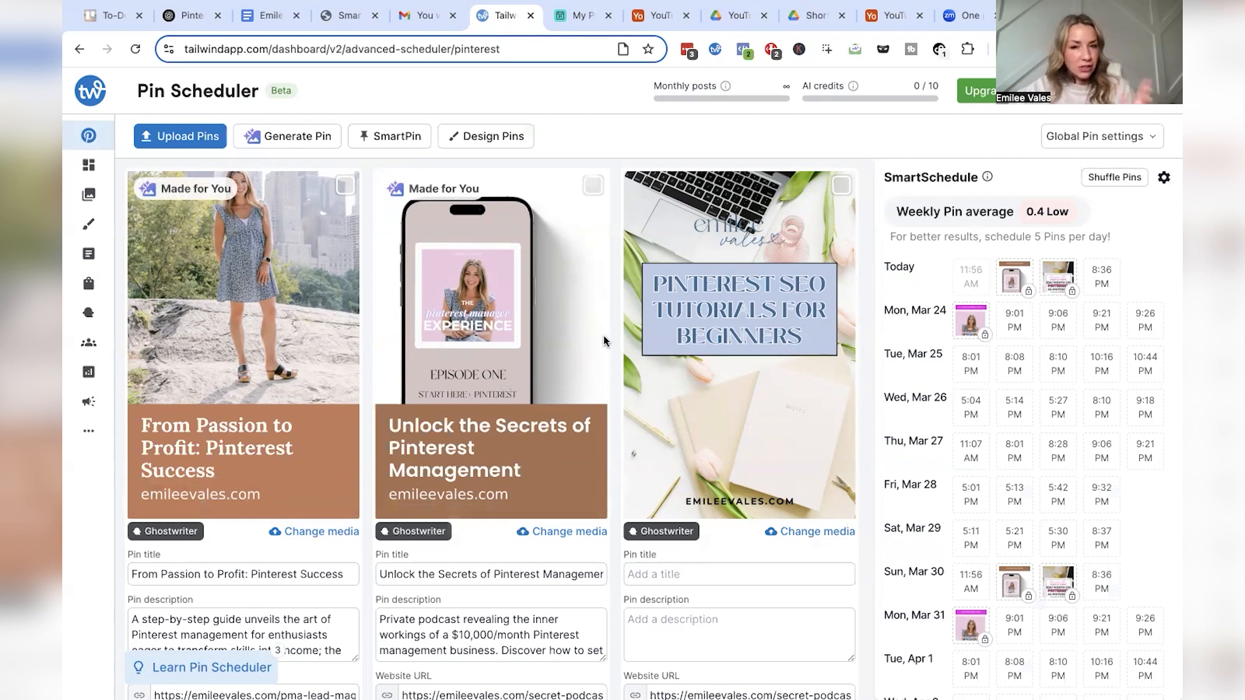
- Change the generated pin's design to the beige template with the framed photo and brown side shapes, and save it
mouse_move(325, 464)
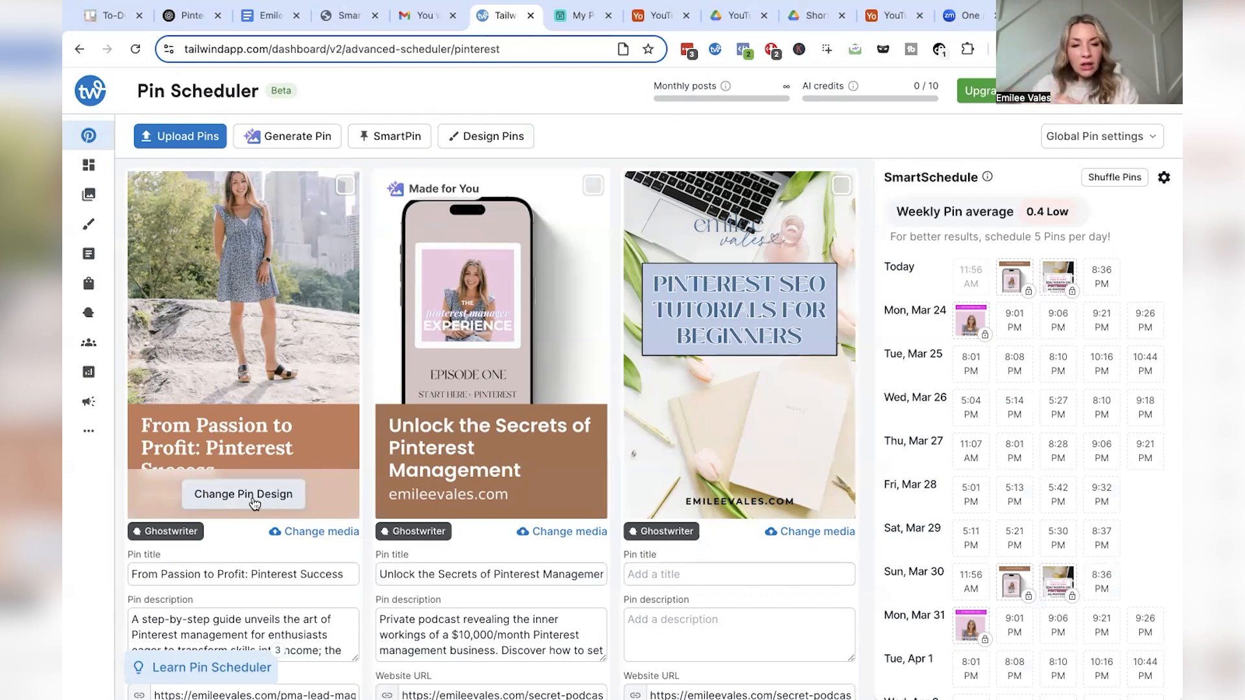
click(254, 500)
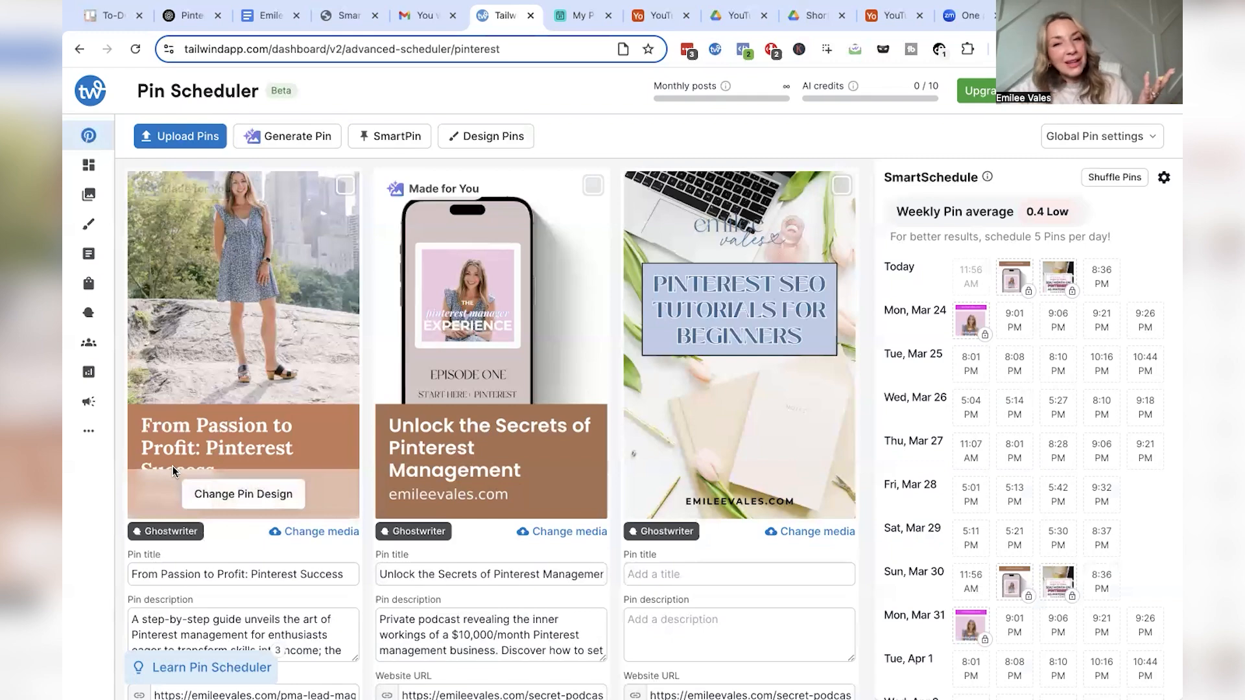
click(244, 495)
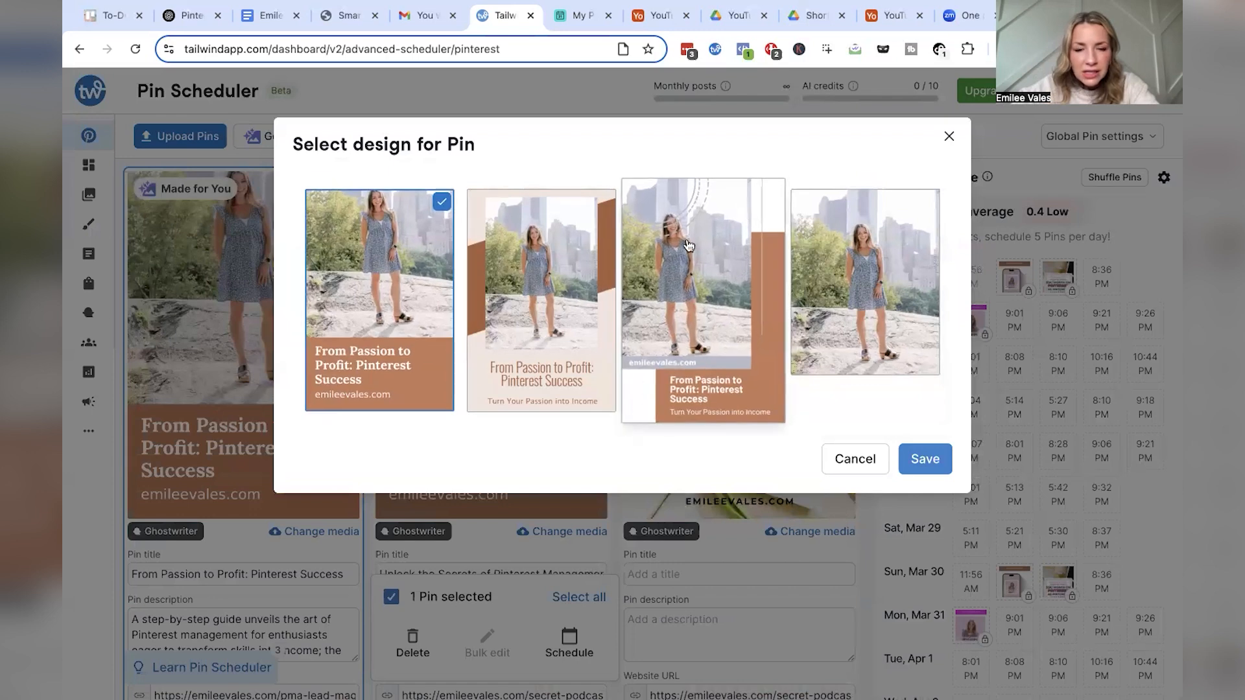
click(535, 262)
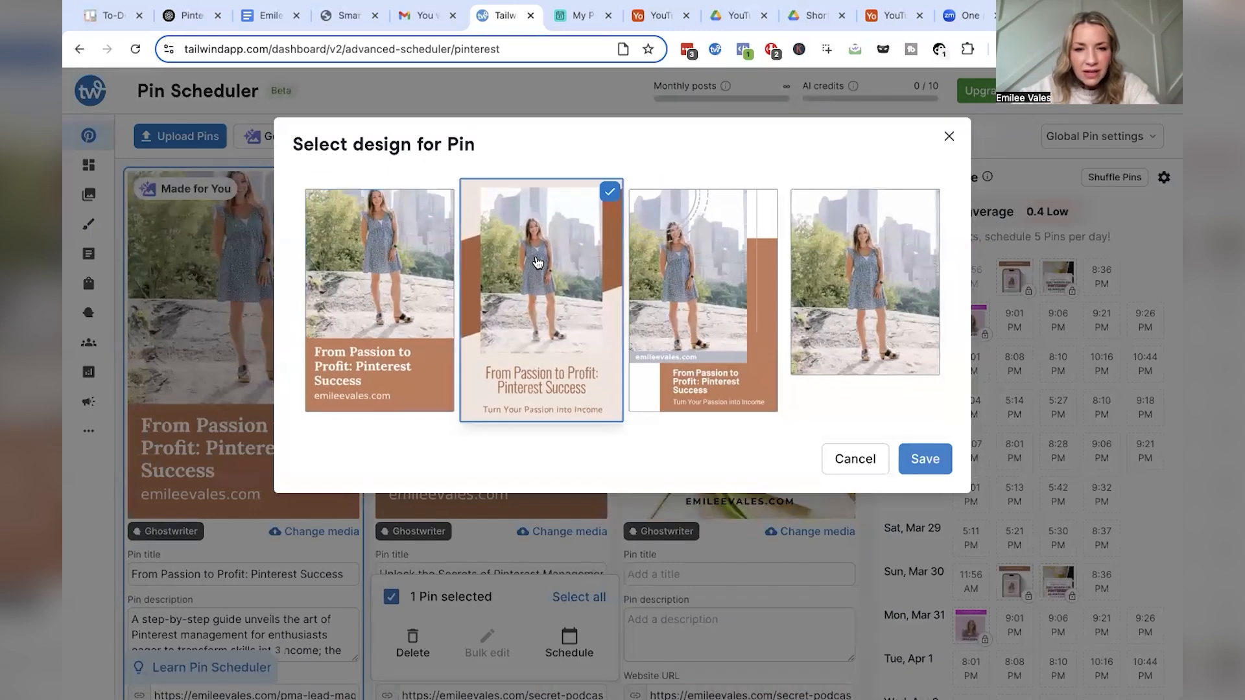
click(928, 459)
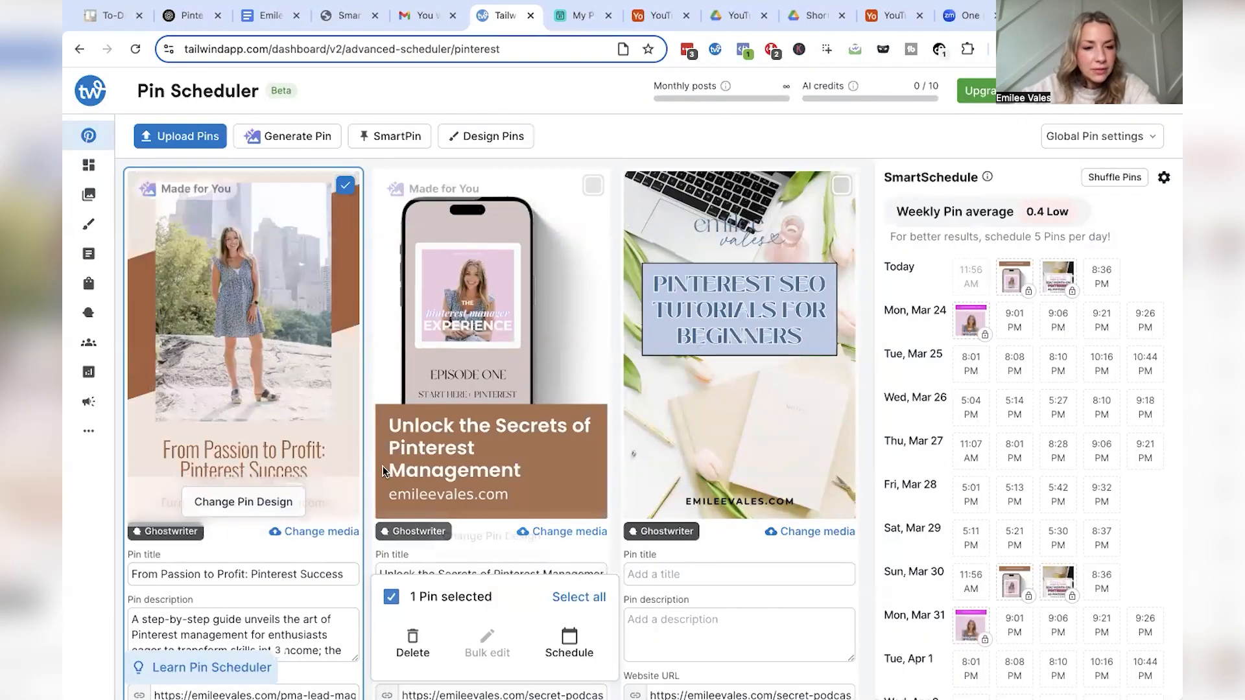
- Change the generated pin's title to "From Passion to Profit: Pinterest Management"
scroll(245, 397, down, 2)
scroll(245, 402, down, 1)
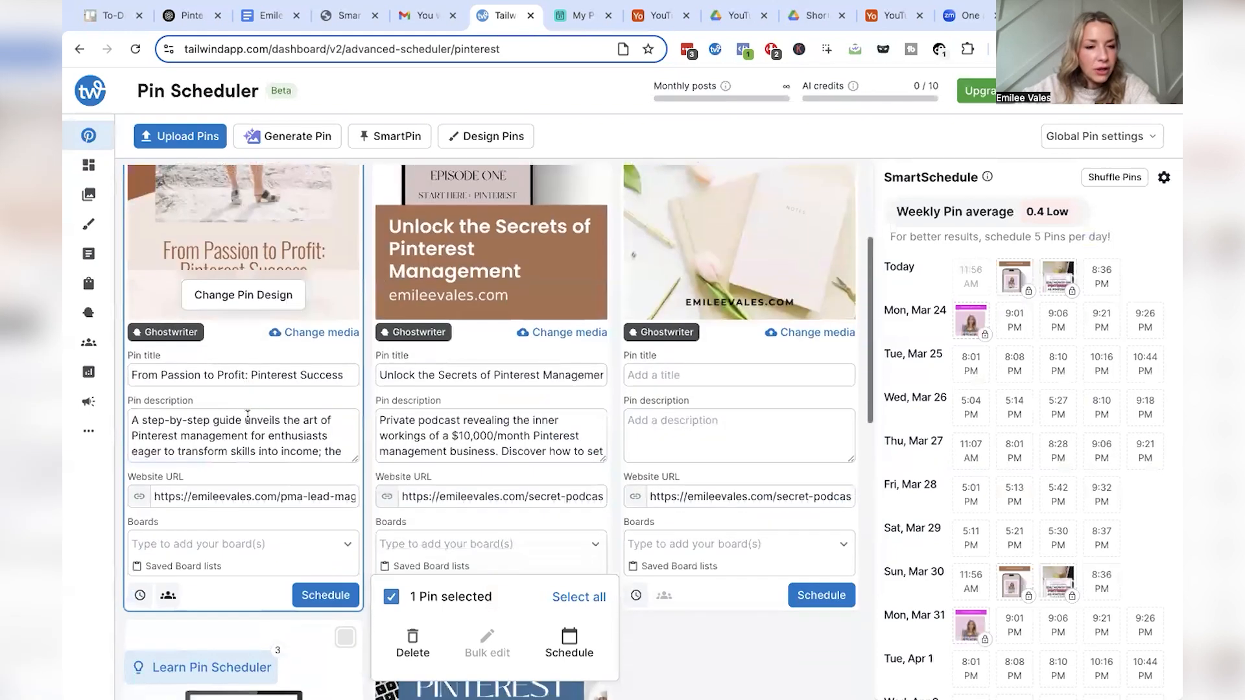
click(245, 375)
scroll(277, 431, down, 3)
scroll(277, 431, up, 3)
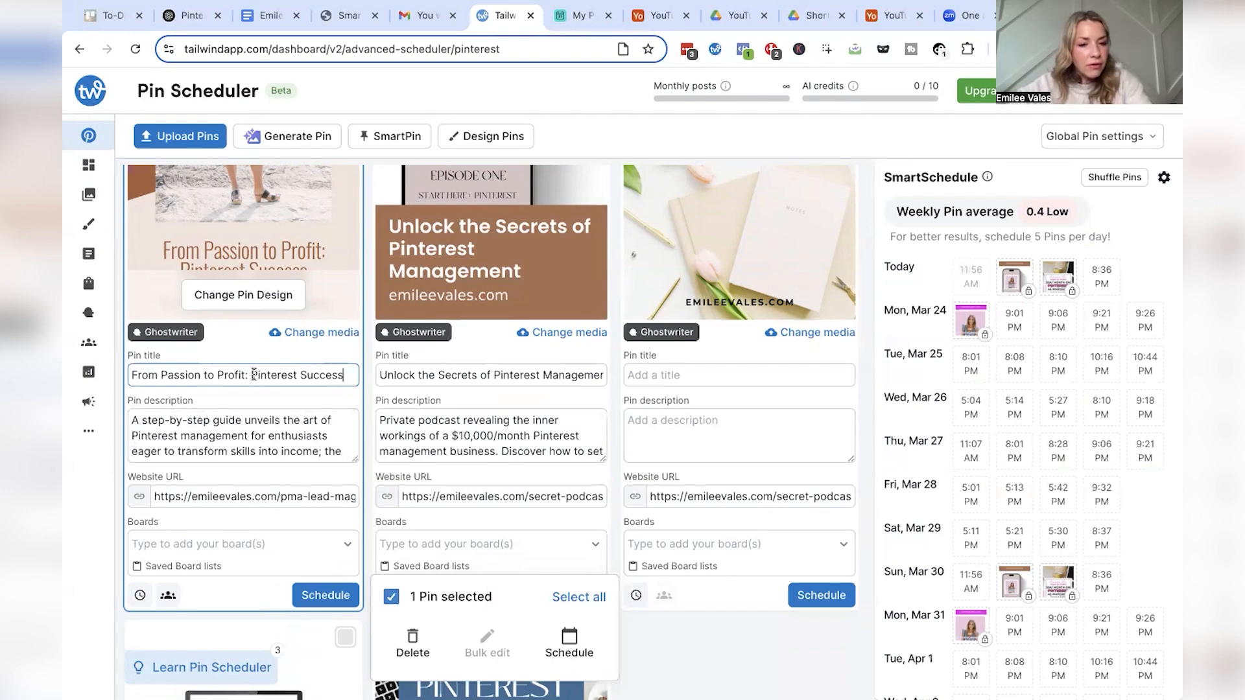
click(344, 375)
click(301, 375)
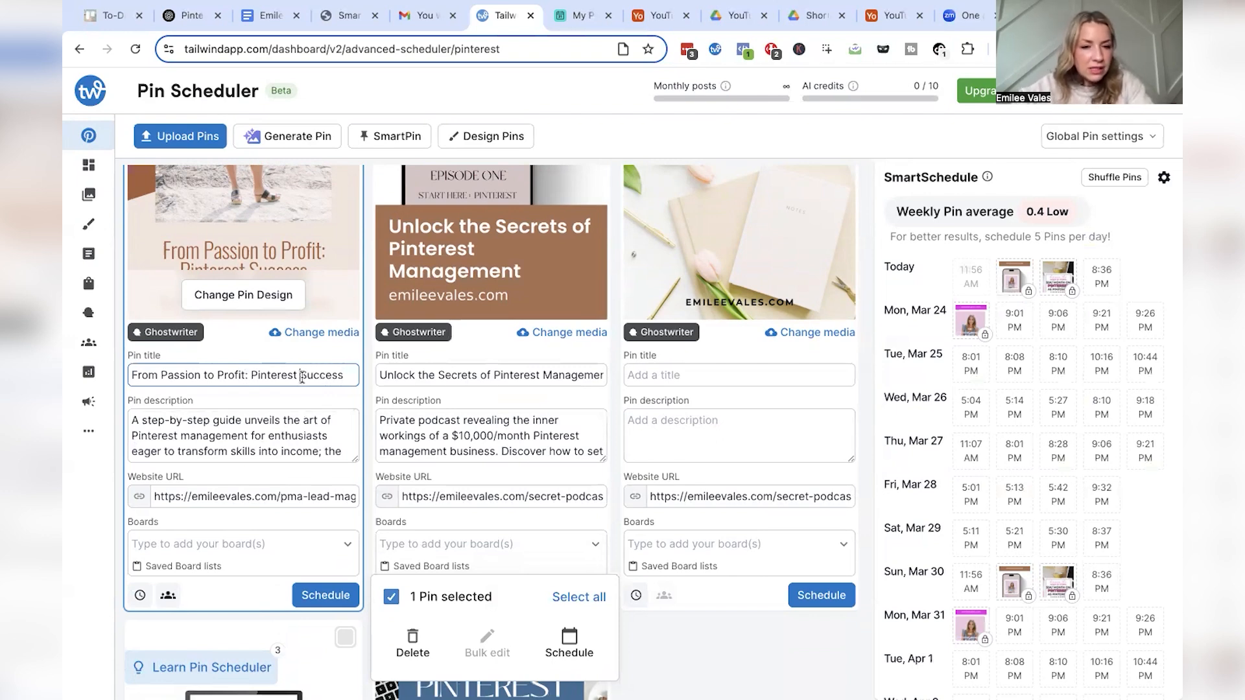
text(M)
key(Delete)
key(Delete)
key(Delete)
key(Delete)
key(Delete)
key(Delete)
key(Delete)
text(anagement)
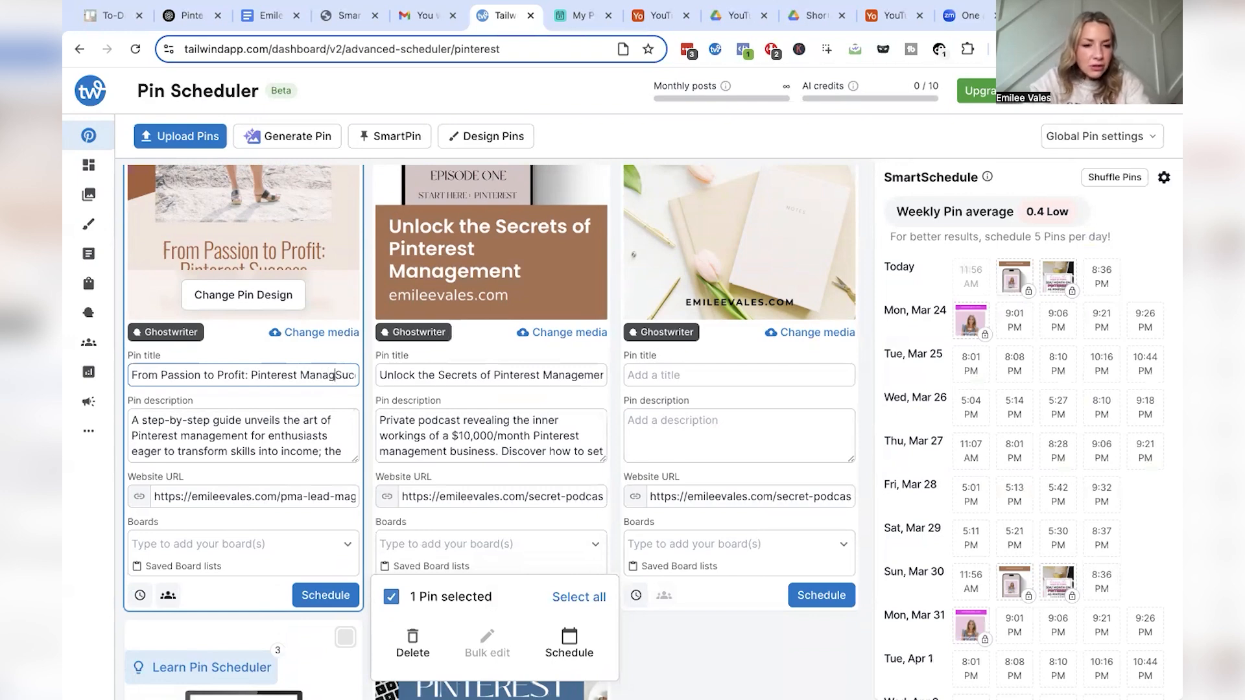
- Read through the full description of the "From Passion to Profit" pin
scroll(291, 434, down, 3)
scroll(291, 434, down, 2)
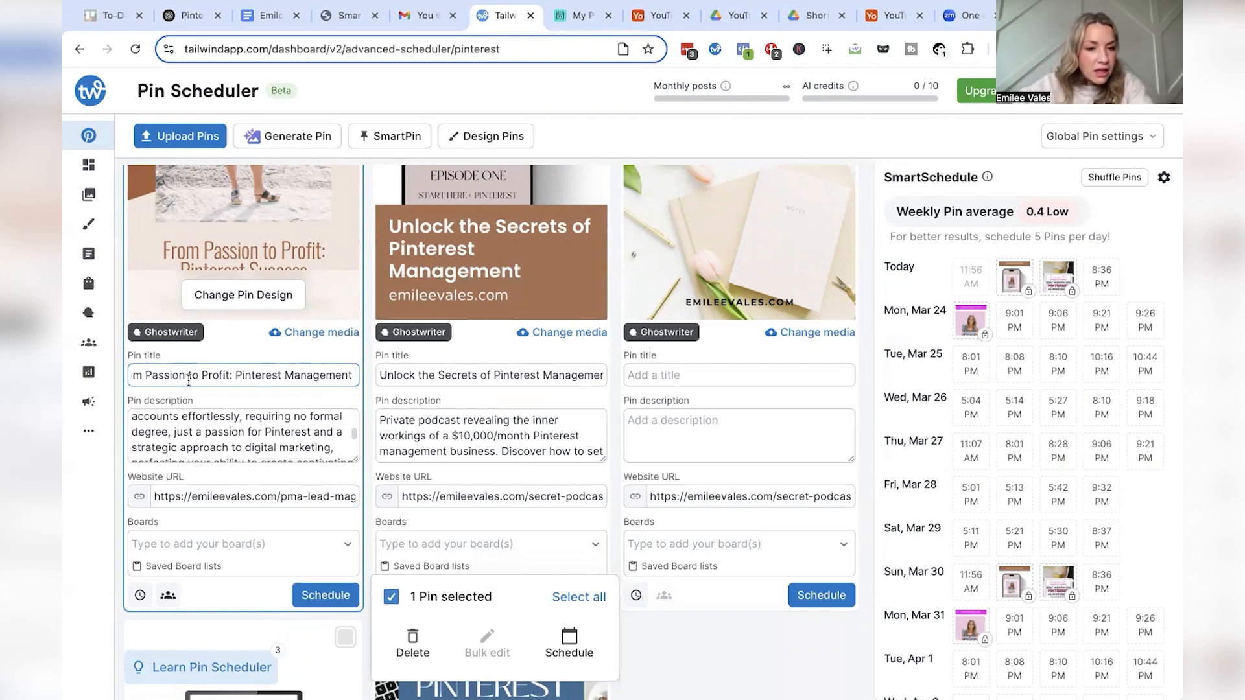
scroll(188, 381, down, 1)
click(216, 402)
scroll(216, 402, up, 5)
scroll(215, 403, down, 5)
scroll(216, 402, down, 3)
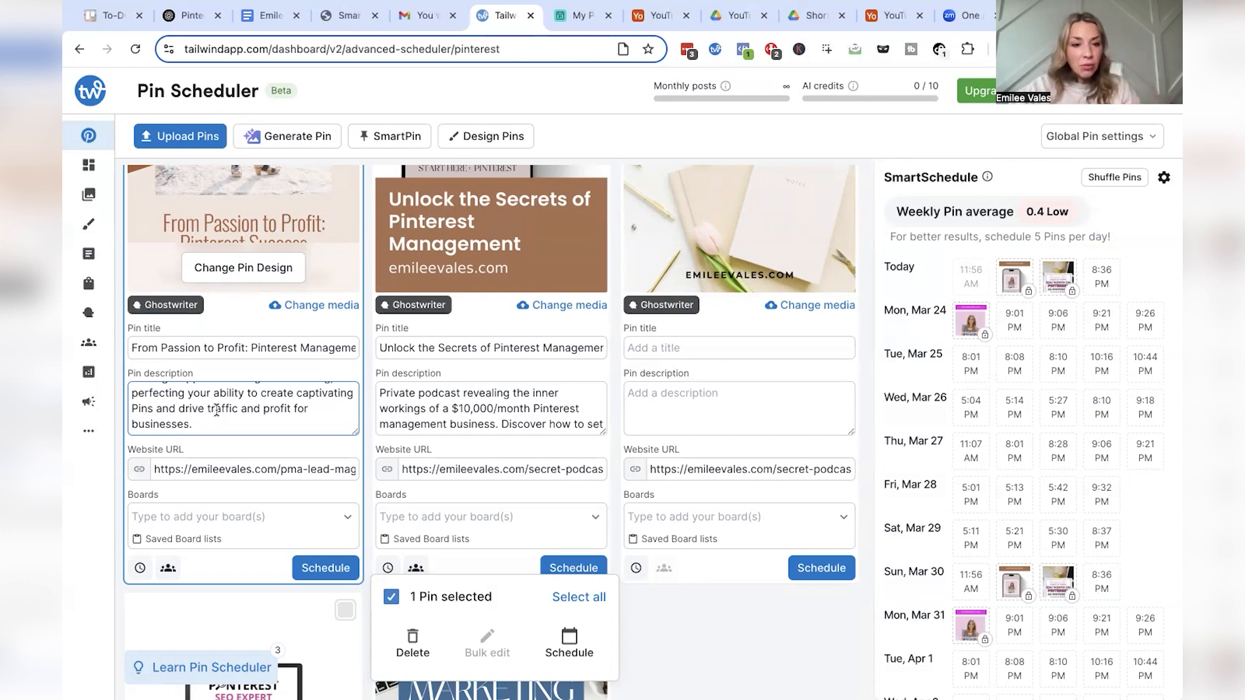
- Add the board "Starting a Pinterest Manager Business" to the "From Passion to Profit" pin
click(203, 467)
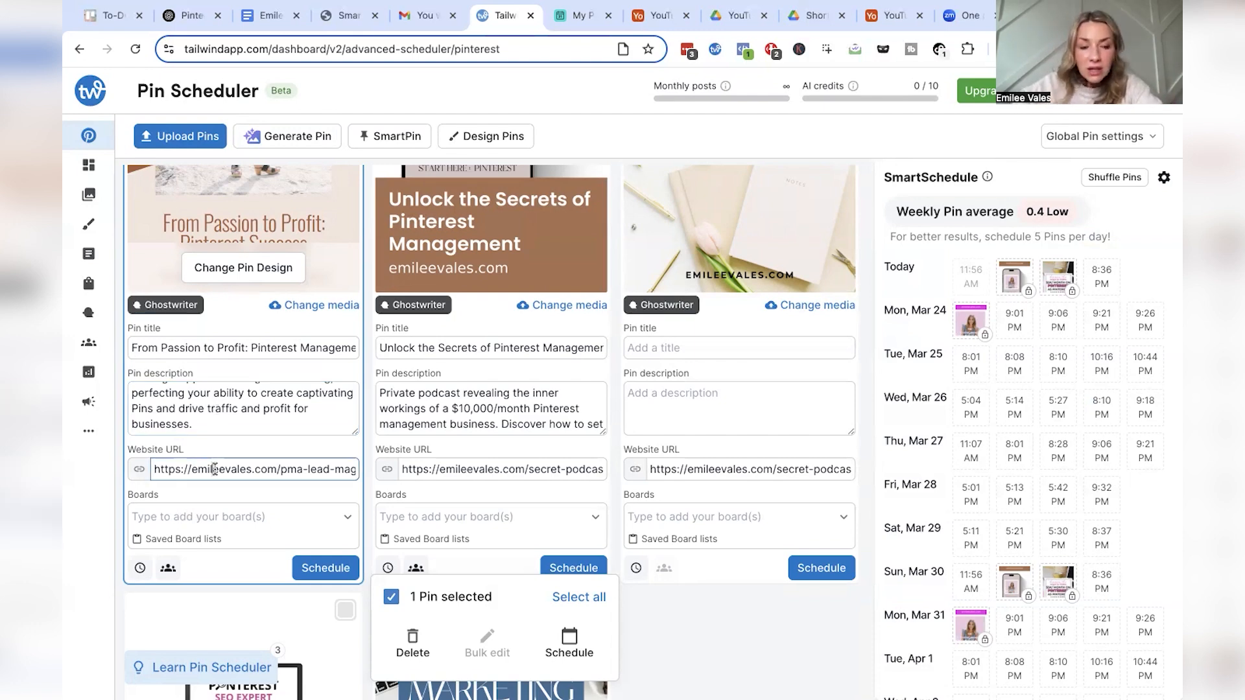
scroll(217, 472, down, 1)
scroll(221, 475, up, 1)
click(221, 470)
text(start)
click(224, 522)
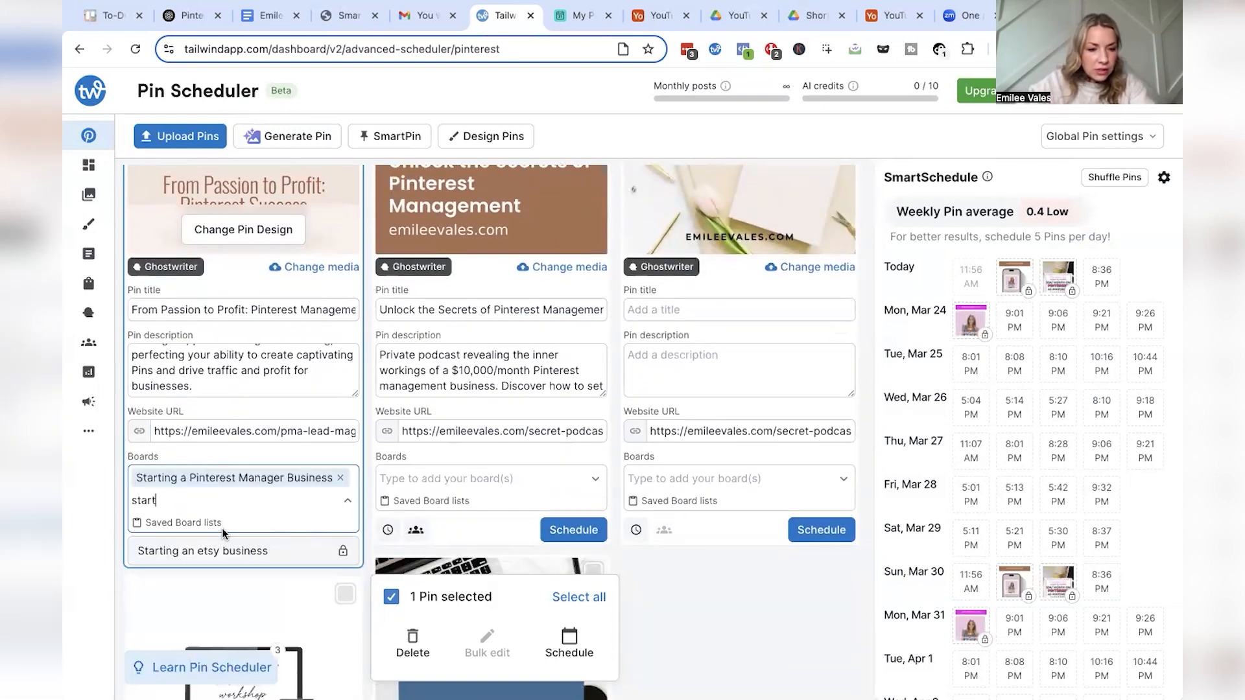
- Add the board "Pinterest Management" to the same pin
mouse_move(113, 495)
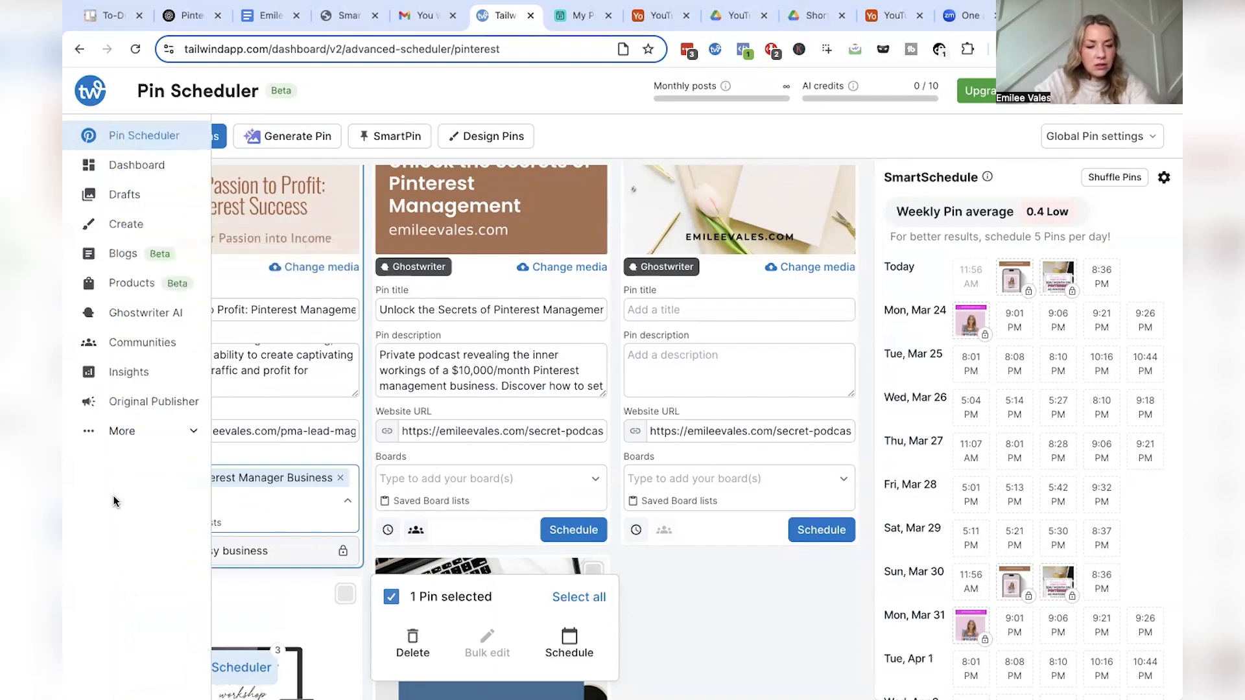
text(pinters)
key(BackSpace)
text(est maan)
key(BackSpace)
key(BackSpace)
text(n)
click(315, 549)
- Add the boards "Side Hustles for Moms" and "Work from Home Job Ideas" to the pin
text(side)
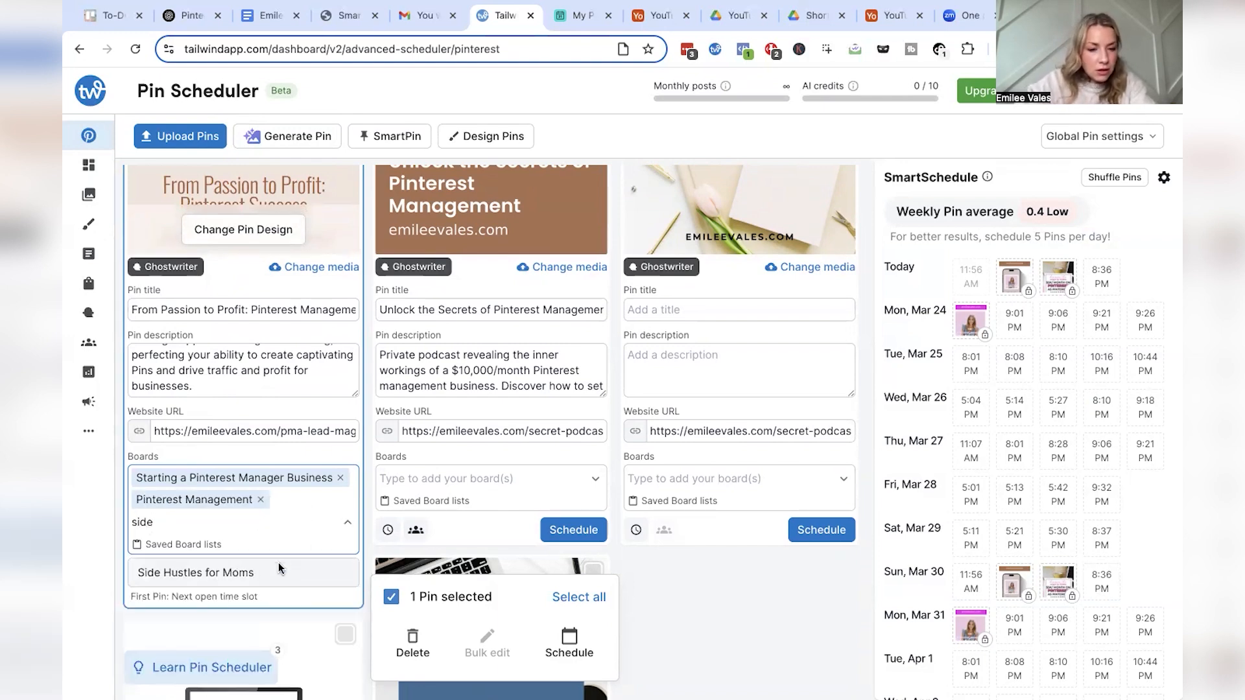
click(278, 564)
text(work)
click(263, 594)
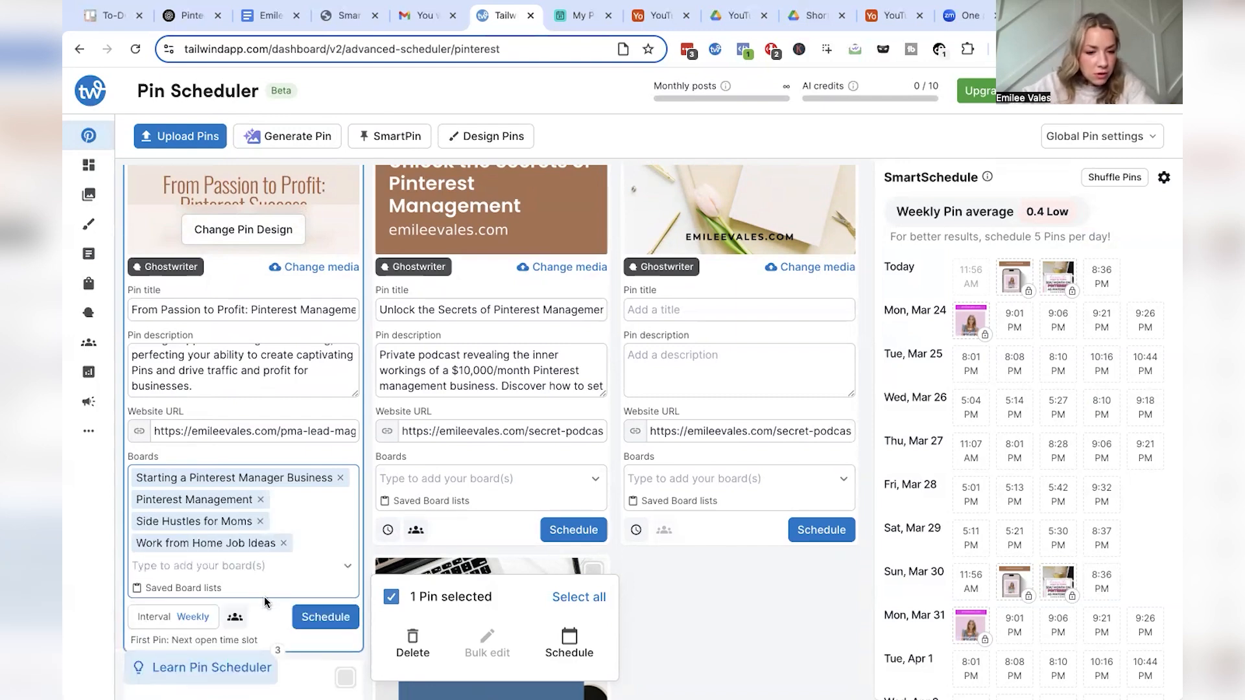
- Schedule the pin to its selected boards at a weekly interval from the next open time slot and check its first slot
scroll(241, 590, down, 1)
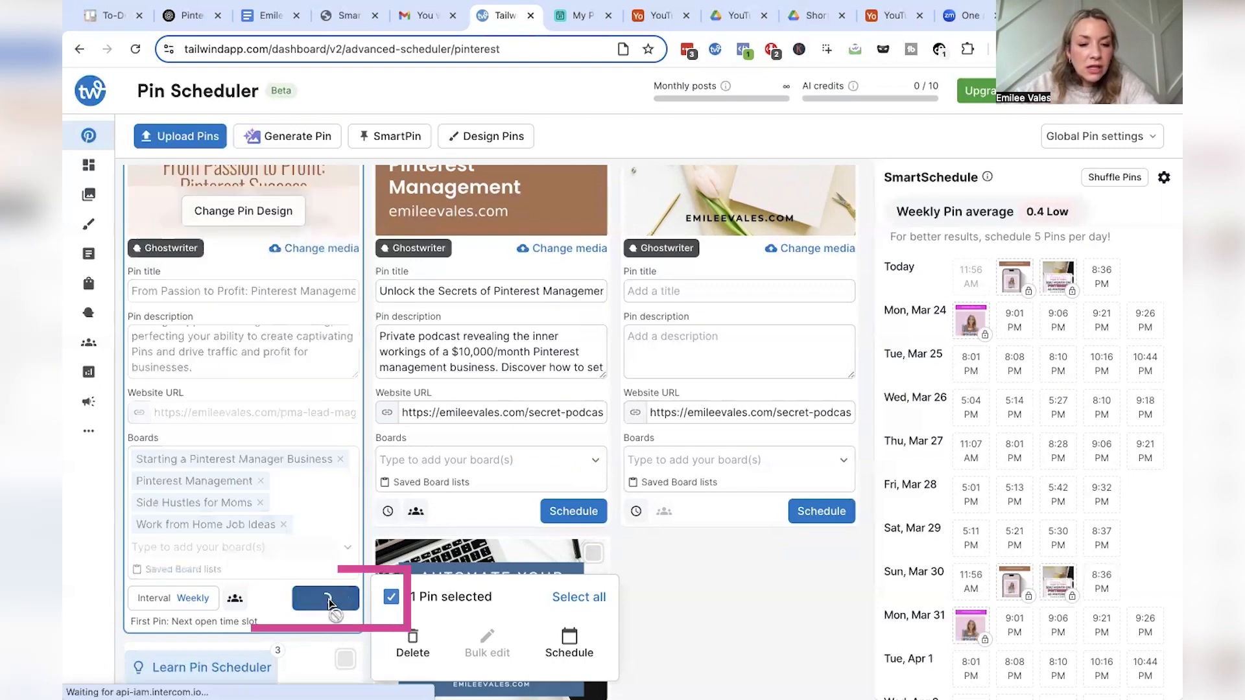
click(351, 597)
mouse_move(1098, 275)
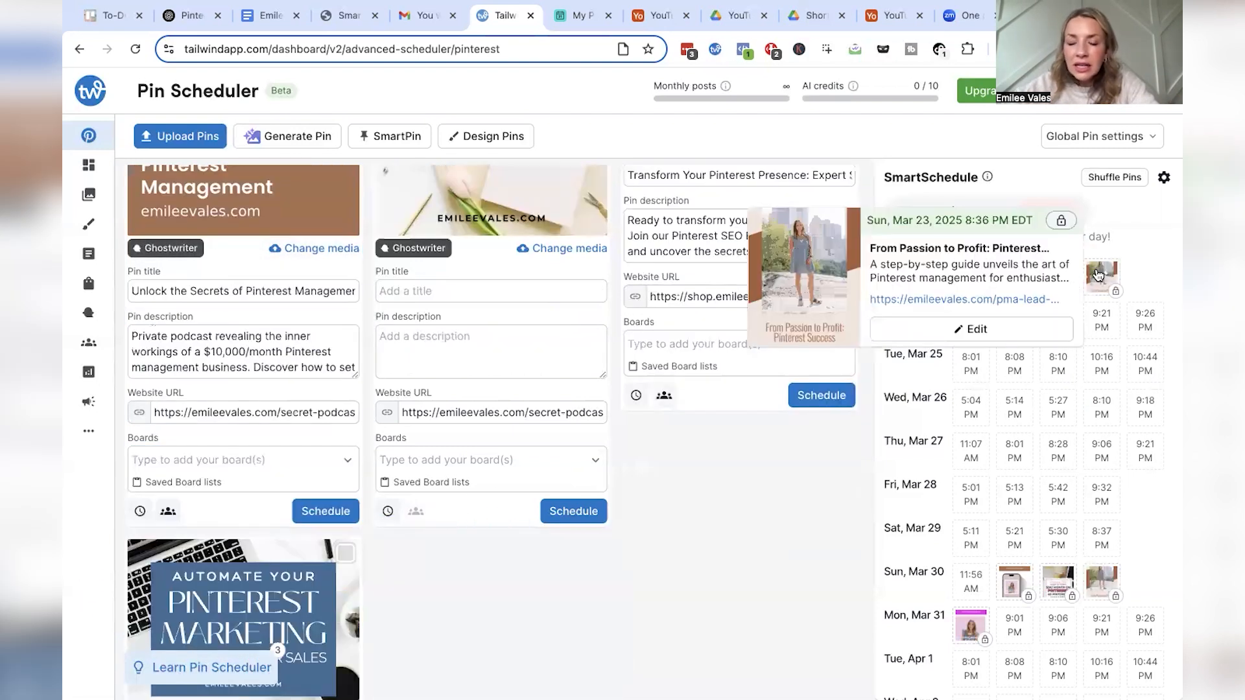
scroll(577, 391, up, 5)
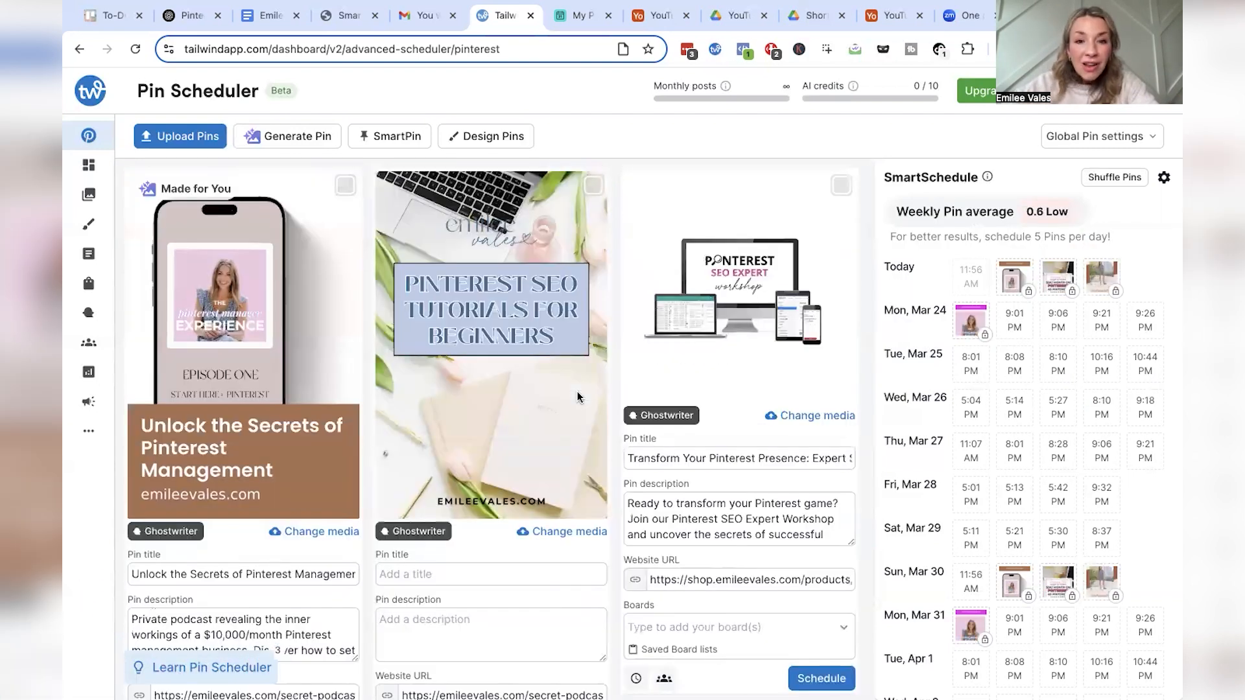